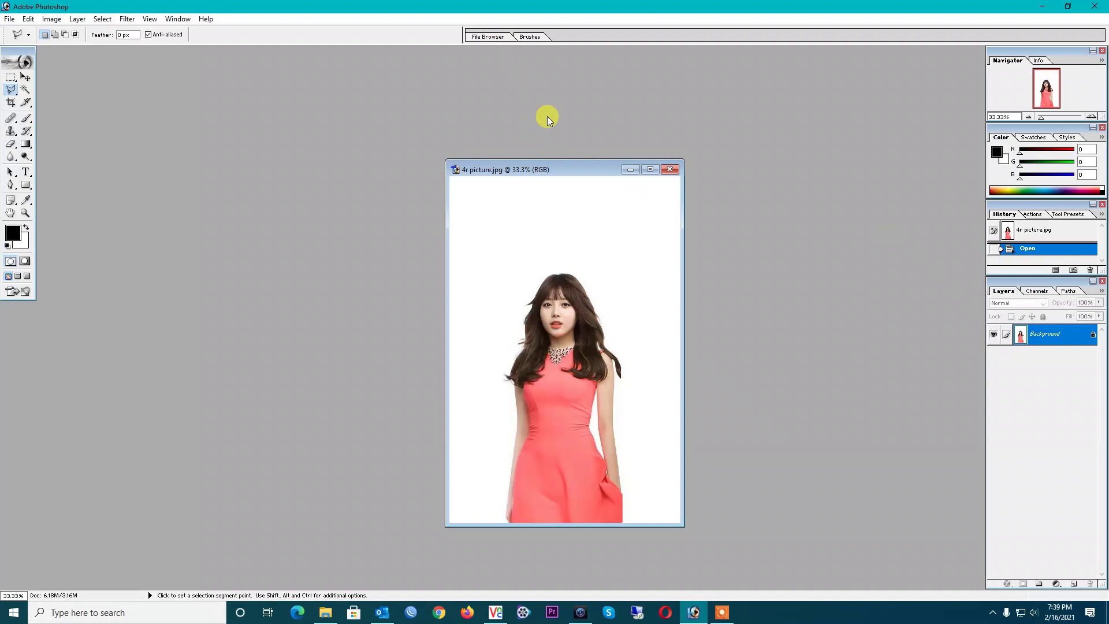
Draw a 4 cm × 5 cm, 300 ppi crop frame around the woman's head and shoulders.
{"action": "left_click", "coordinate": [26, 79]}
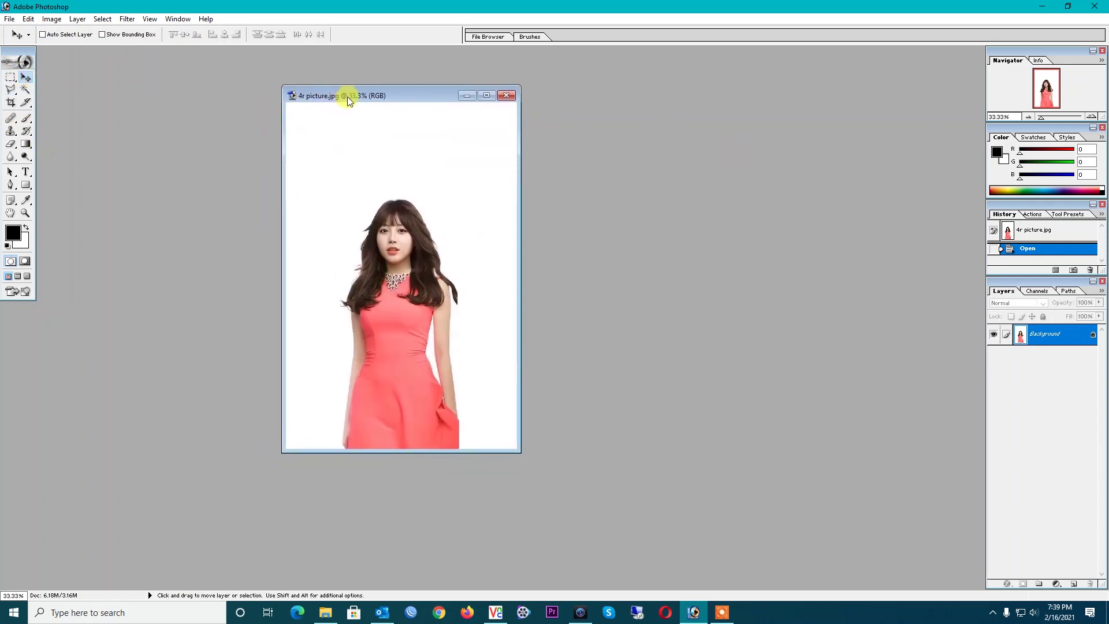
{"action": "left_click_drag", "start_coordinate": [491, 170], "coordinate": [356, 107]}
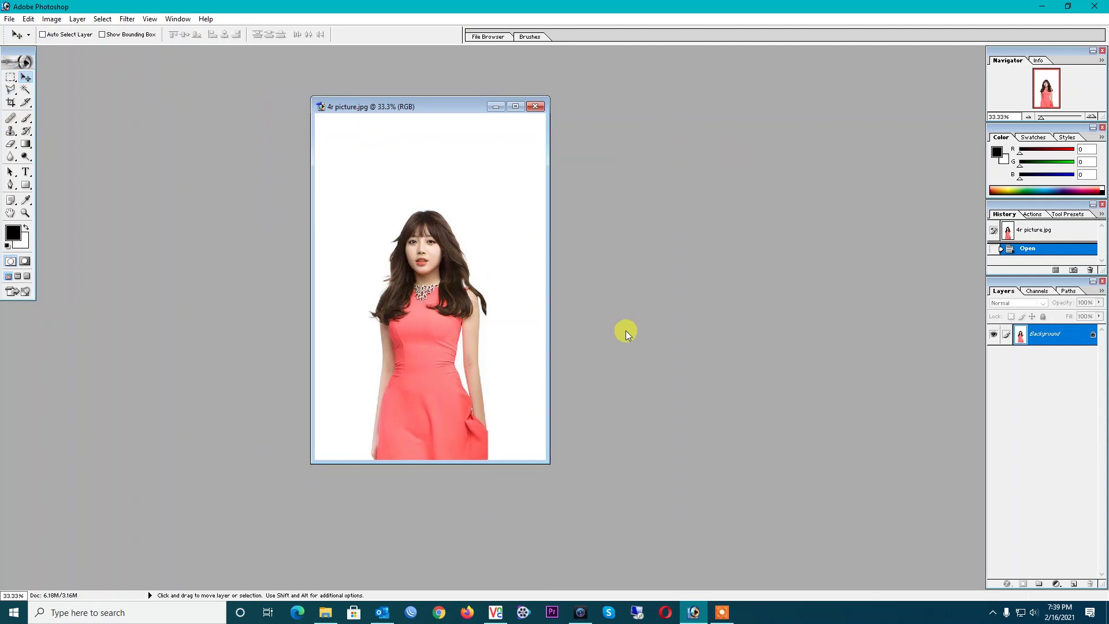
{"action": "left_click", "coordinate": [10, 104]}
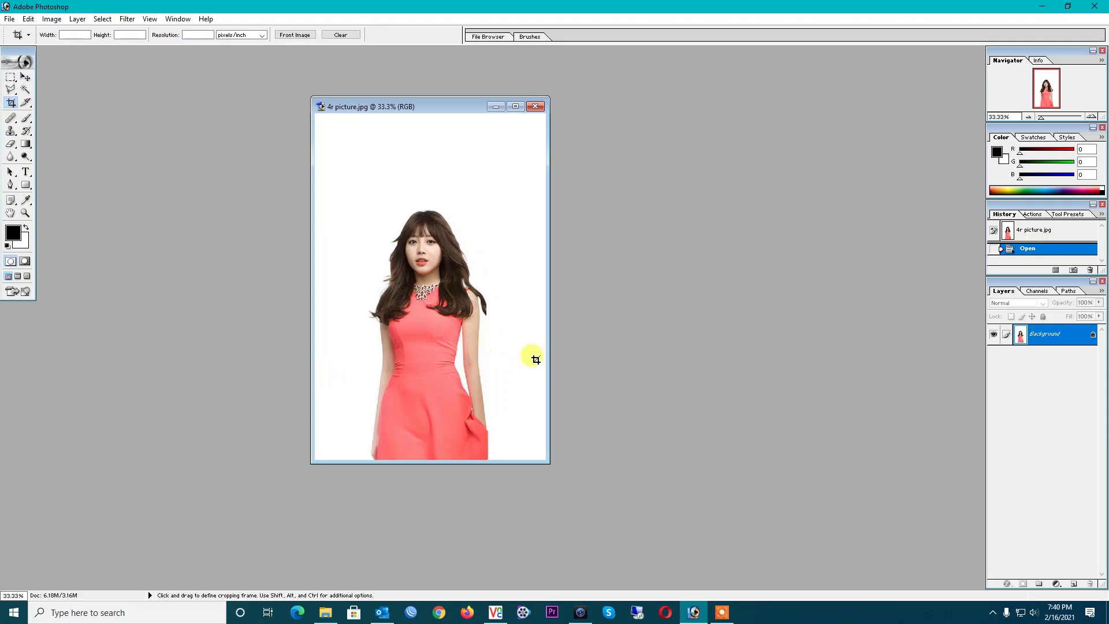
{"action": "left_click", "coordinate": [74, 36]}
{"action": "left_click", "coordinate": [126, 34]}
{"action": "left_click", "coordinate": [200, 35]}
{"action": "type", "text": "300"}
{"action": "left_click_drag", "start_coordinate": [368, 198], "coordinate": [476, 332]}
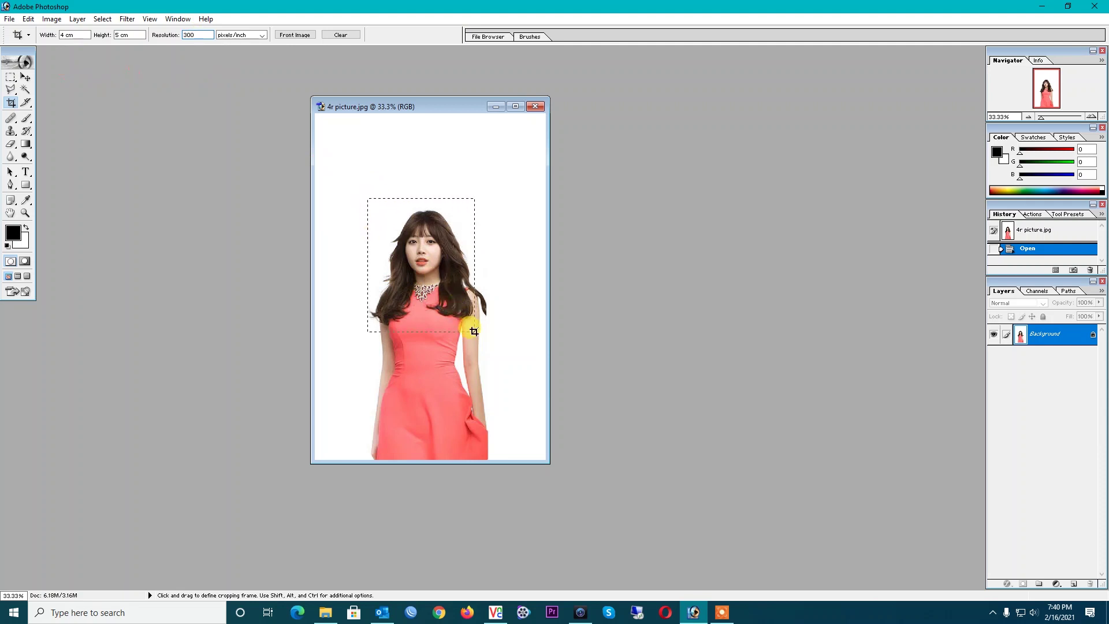
{"action": "left_click_drag", "start_coordinate": [475, 332], "coordinate": [471, 327]}
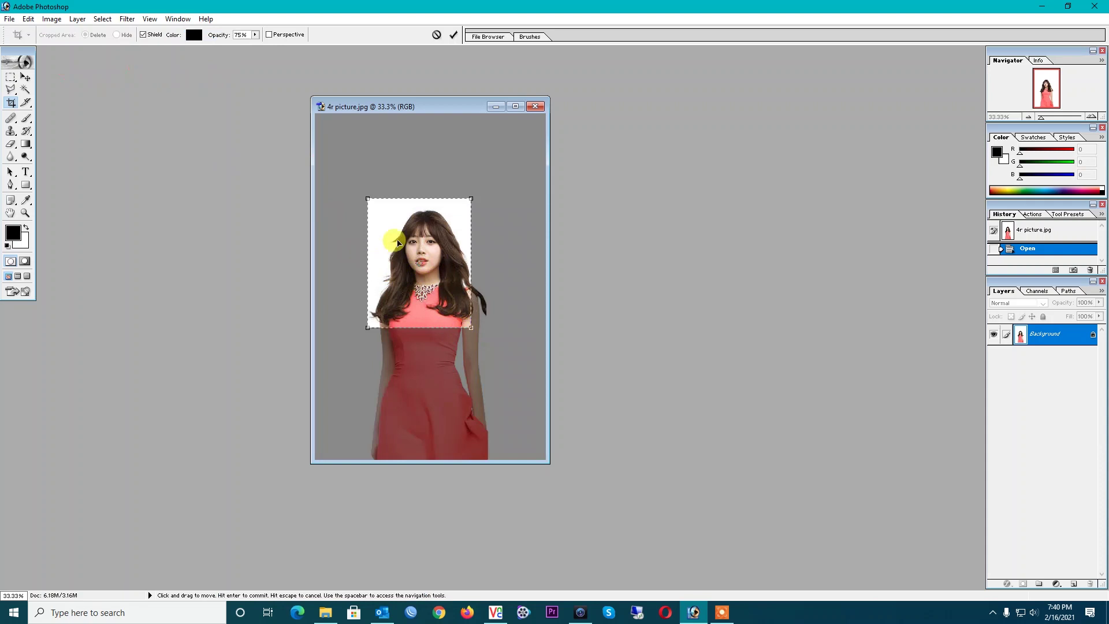
Shift and resize the crop frame to centre the face, keep it level, and nudge it left.
{"action": "left_click_drag", "start_coordinate": [397, 243], "coordinate": [411, 245]}
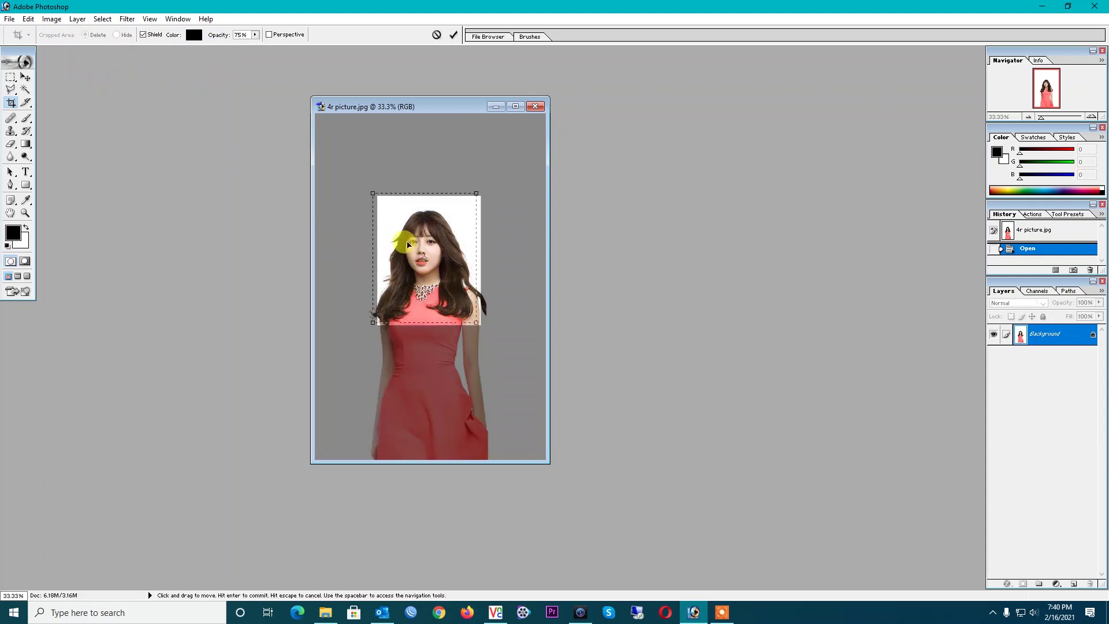
{"action": "left_click_drag", "start_coordinate": [377, 323], "coordinate": [378, 320]}
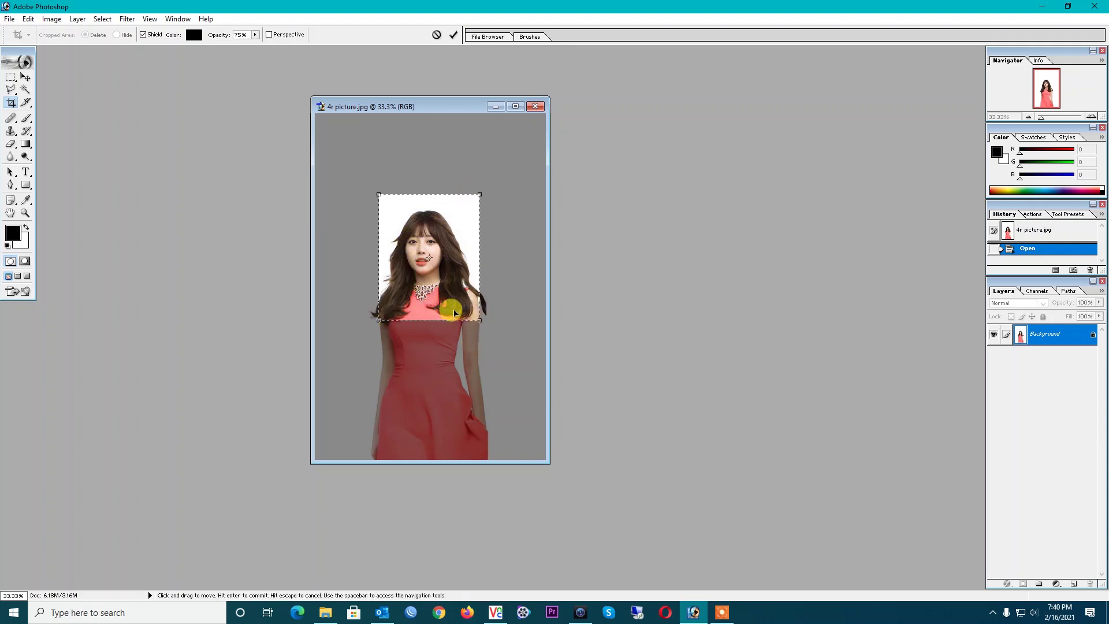
{"action": "left_click_drag", "start_coordinate": [454, 313], "coordinate": [452, 315]}
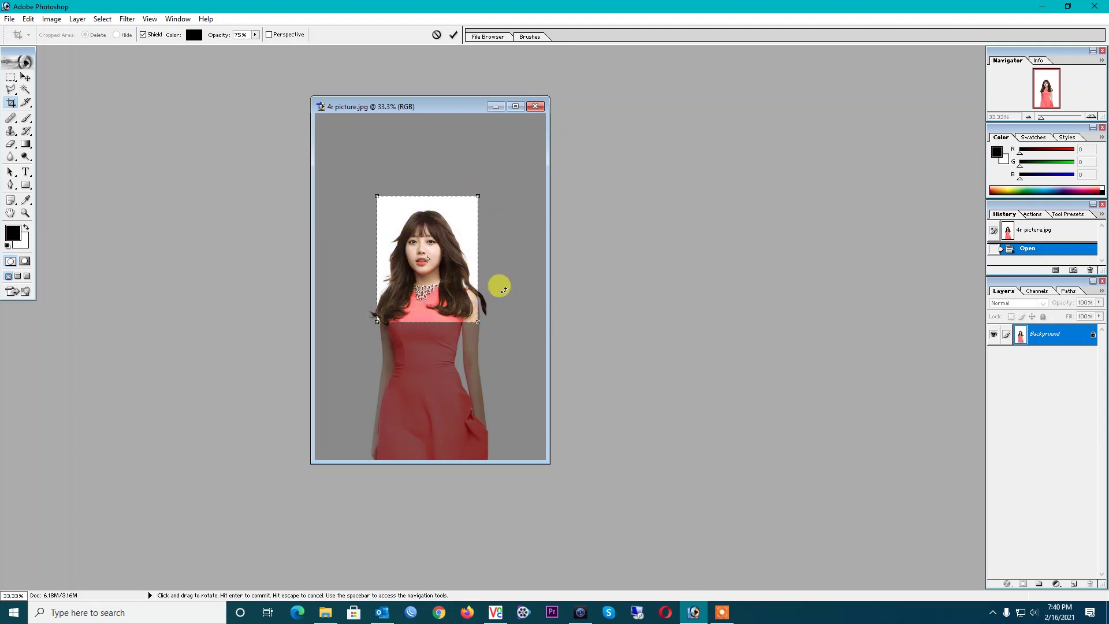
{"action": "left_click_drag", "start_coordinate": [491, 177], "coordinate": [488, 183]}
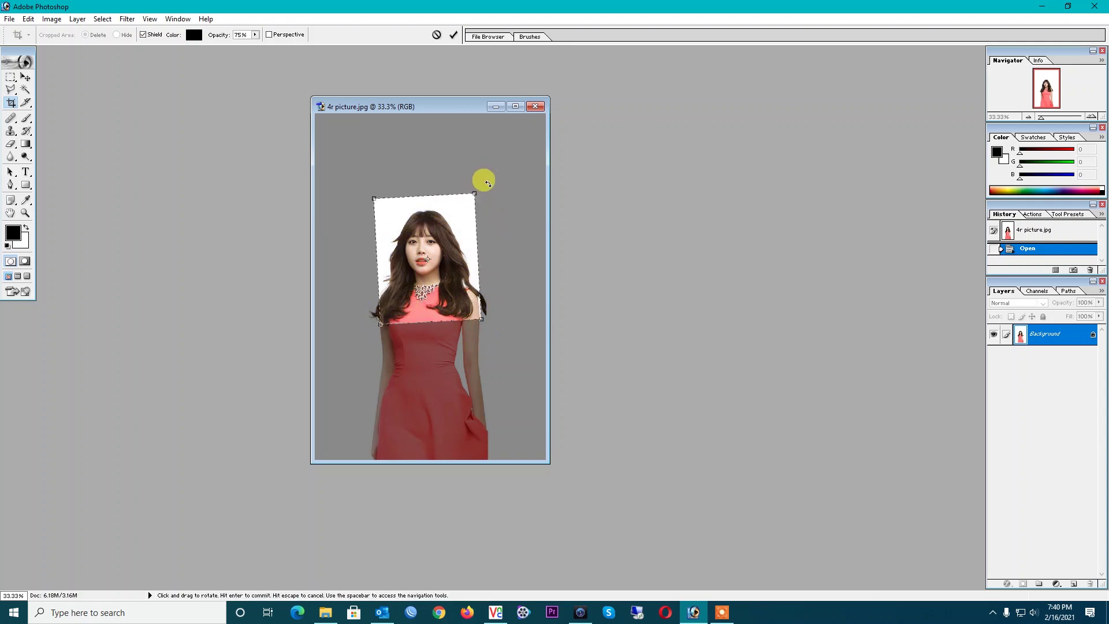
{"action": "left_click_drag", "start_coordinate": [488, 183], "coordinate": [491, 183]}
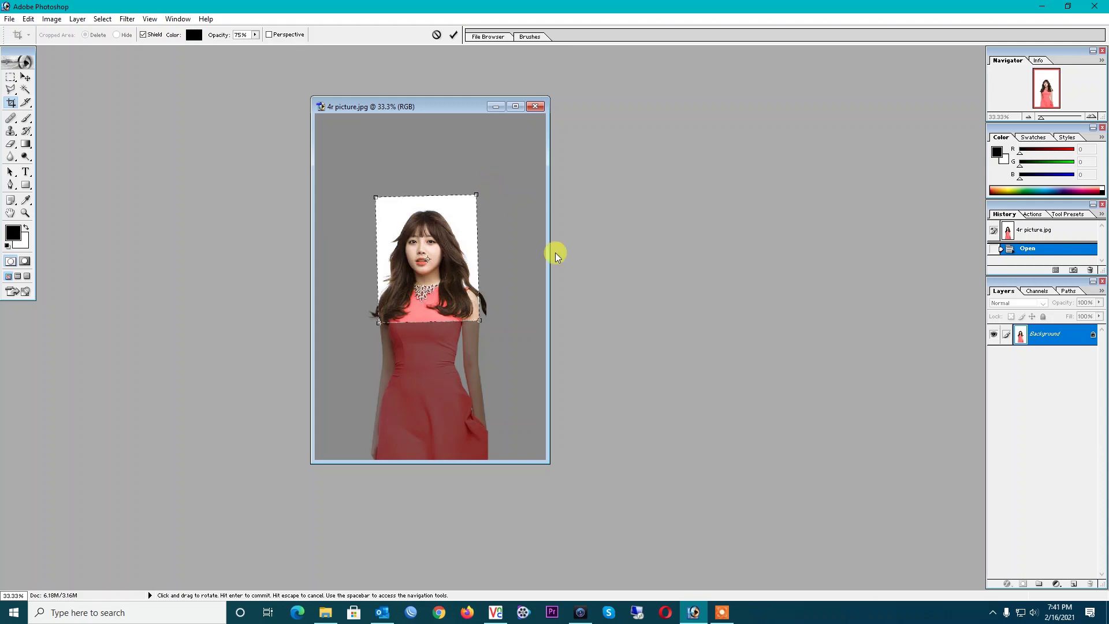
{"action": "key", "text": "Left"}
{"action": "key", "text": "Left"}
Apply the crop and maximize the portrait's document window.
{"action": "right_click", "coordinate": [421, 227]}
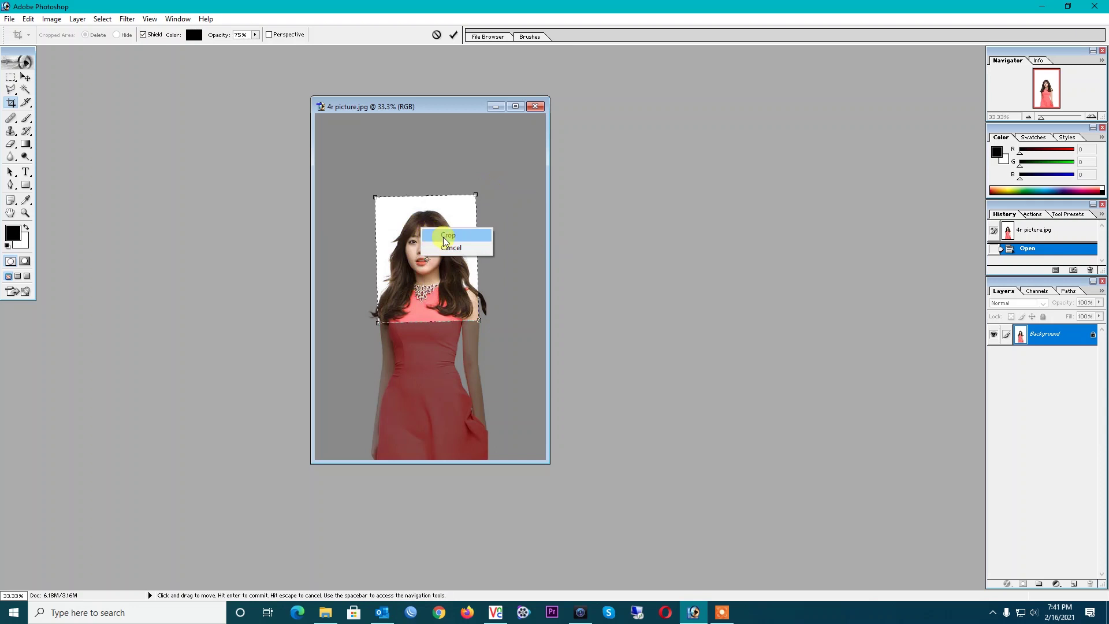
{"action": "left_click", "coordinate": [447, 235]}
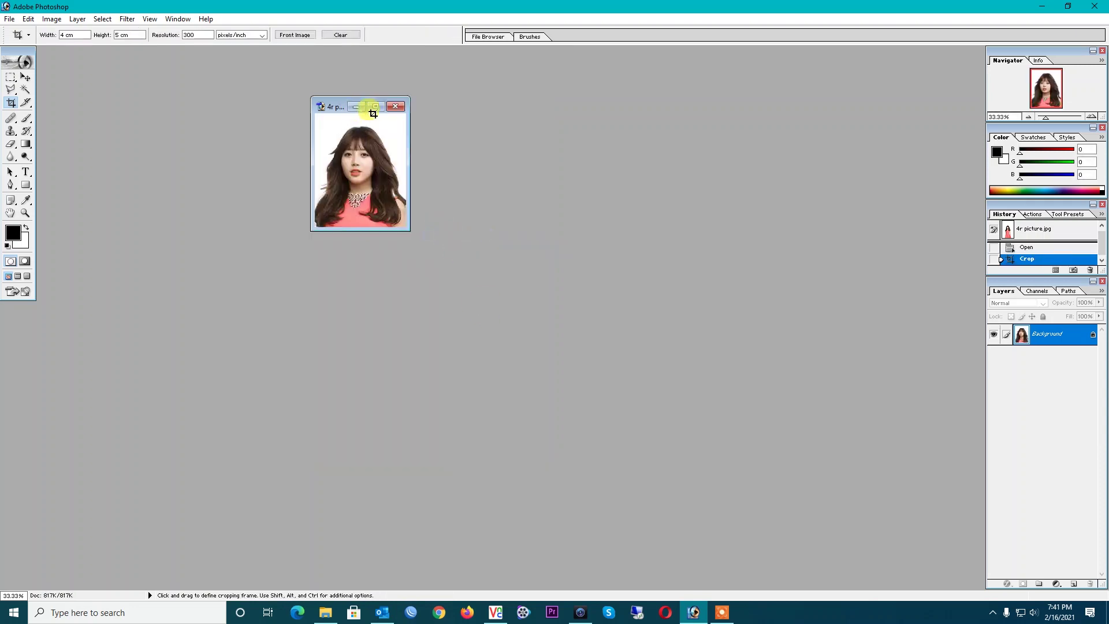
{"action": "left_click", "coordinate": [376, 106]}
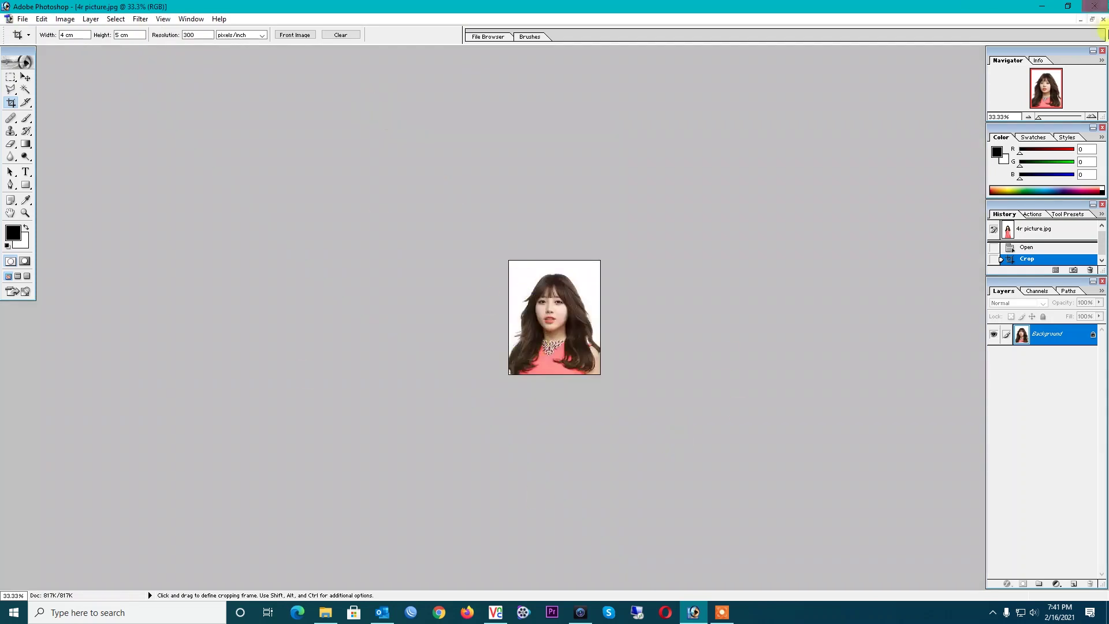
{"action": "left_click", "coordinate": [1092, 19]}
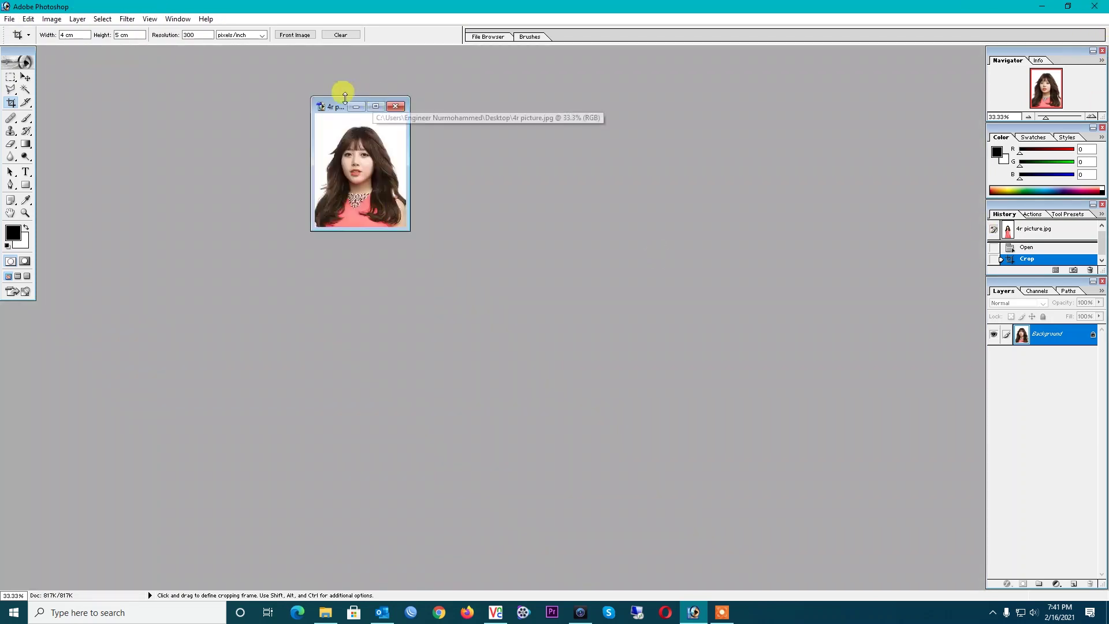
{"action": "left_click_drag", "start_coordinate": [337, 107], "coordinate": [291, 217]}
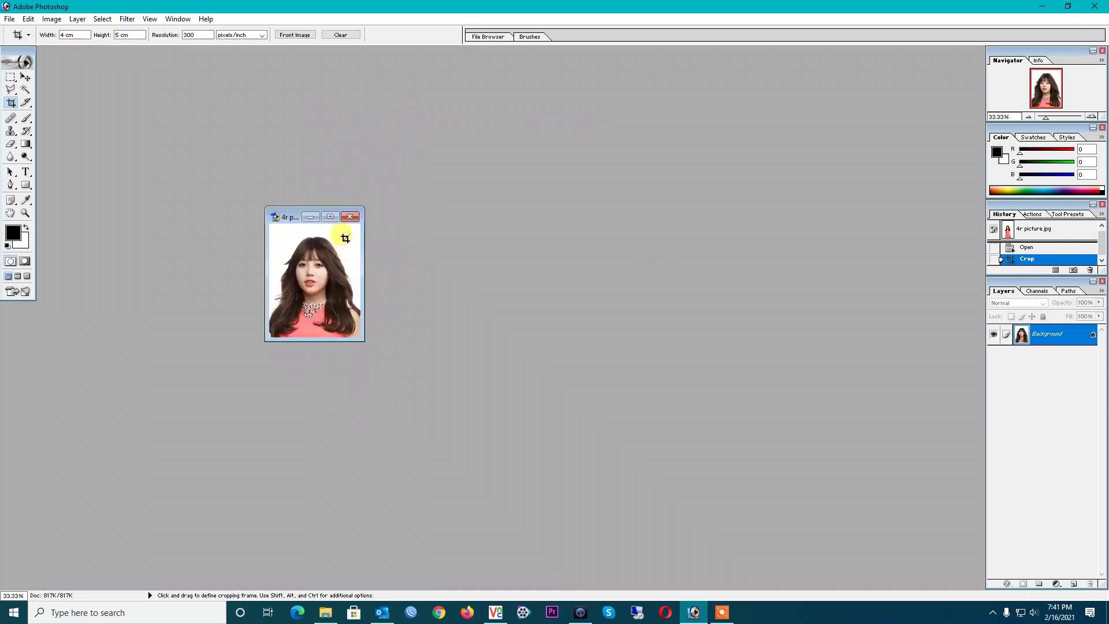
{"action": "left_click", "coordinate": [329, 217]}
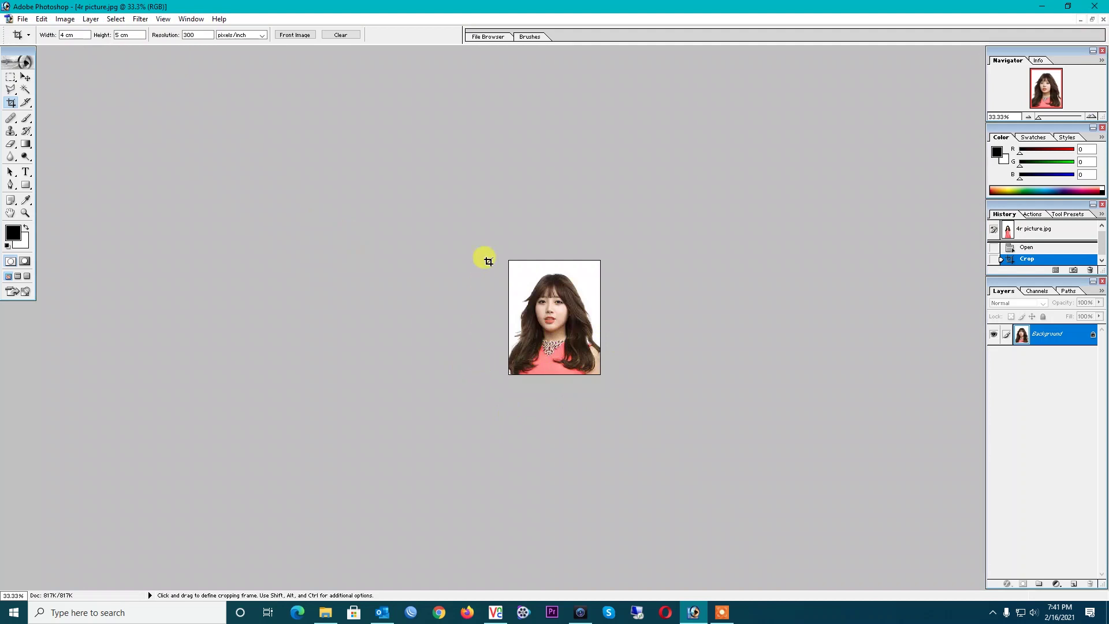
Zoom in on the cropped face to inspect it, then back out to 50%.
{"action": "key", "text": "ctrl"}
{"action": "key", "text": "ctrl+space"}
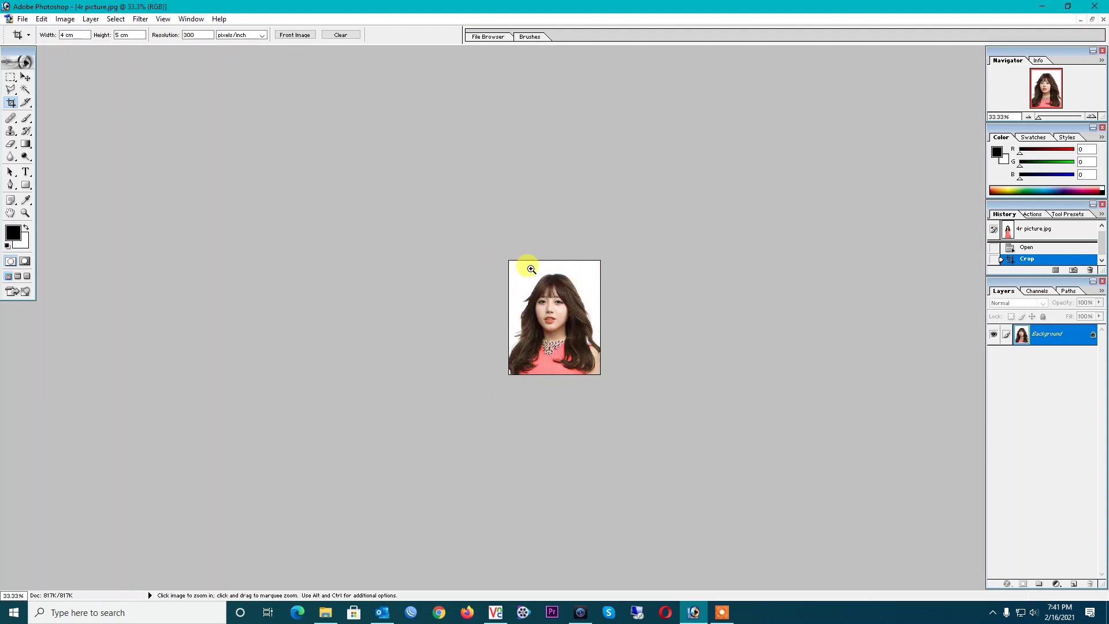
{"action": "left_click", "coordinate": [531, 269], "text": "ctrl"}
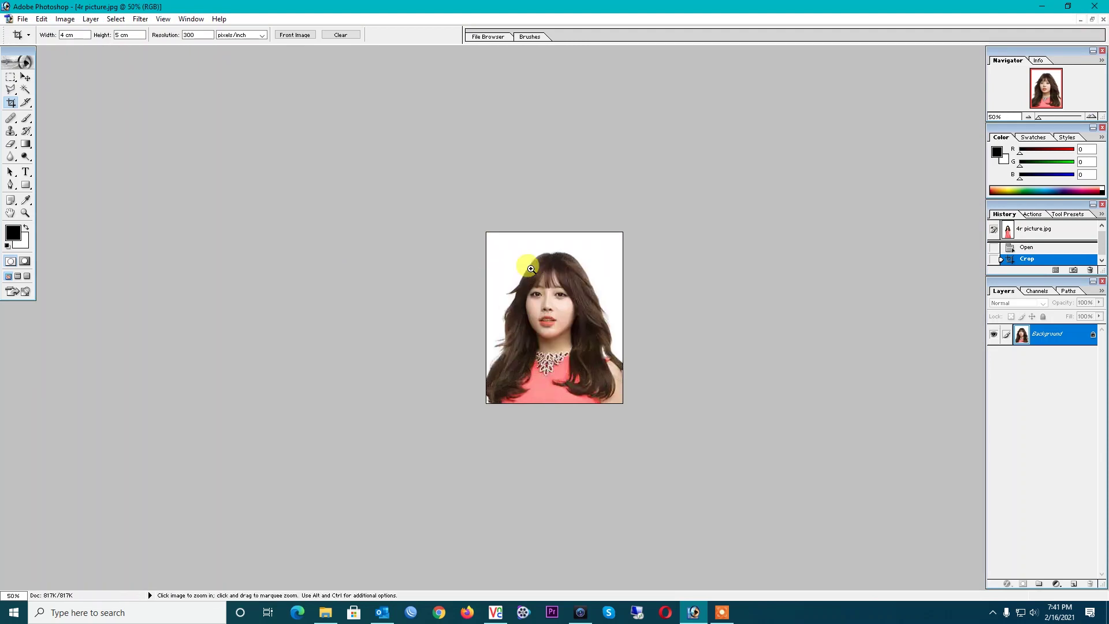
{"action": "left_click", "coordinate": [531, 269], "text": "ctrl"}
{"action": "left_click", "coordinate": [531, 269], "text": "ctrl"}
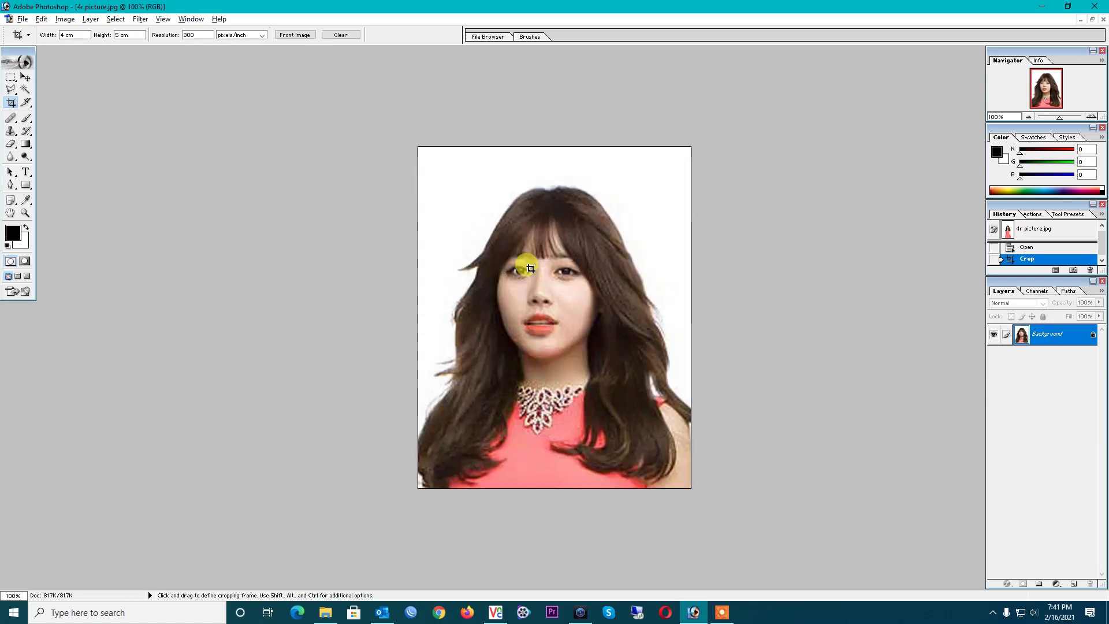
{"action": "left_click", "coordinate": [531, 269], "text": "ctrl+alt"}
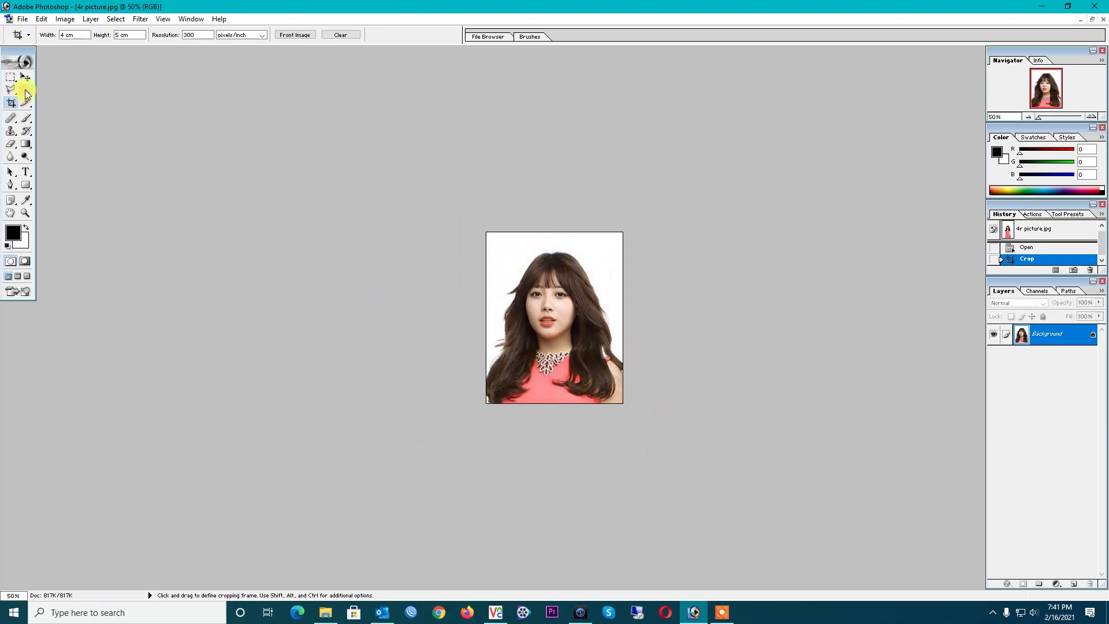
Magic-wand select the white background and set the foreground colour to blue #3EA2EF.
{"action": "left_click", "coordinate": [26, 90]}
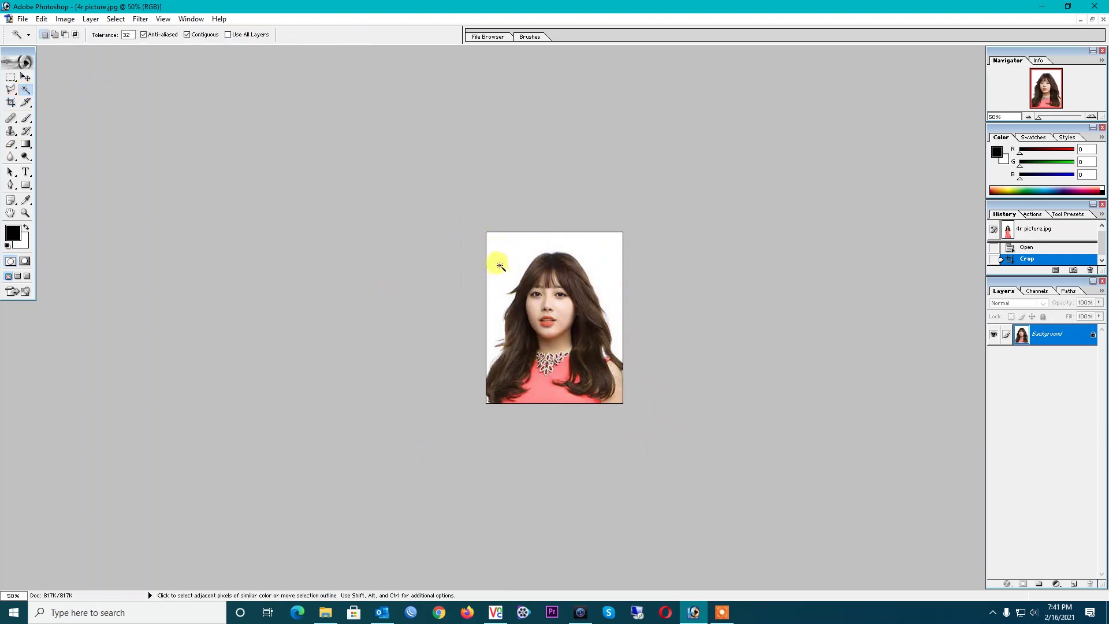
{"action": "left_click", "coordinate": [500, 267]}
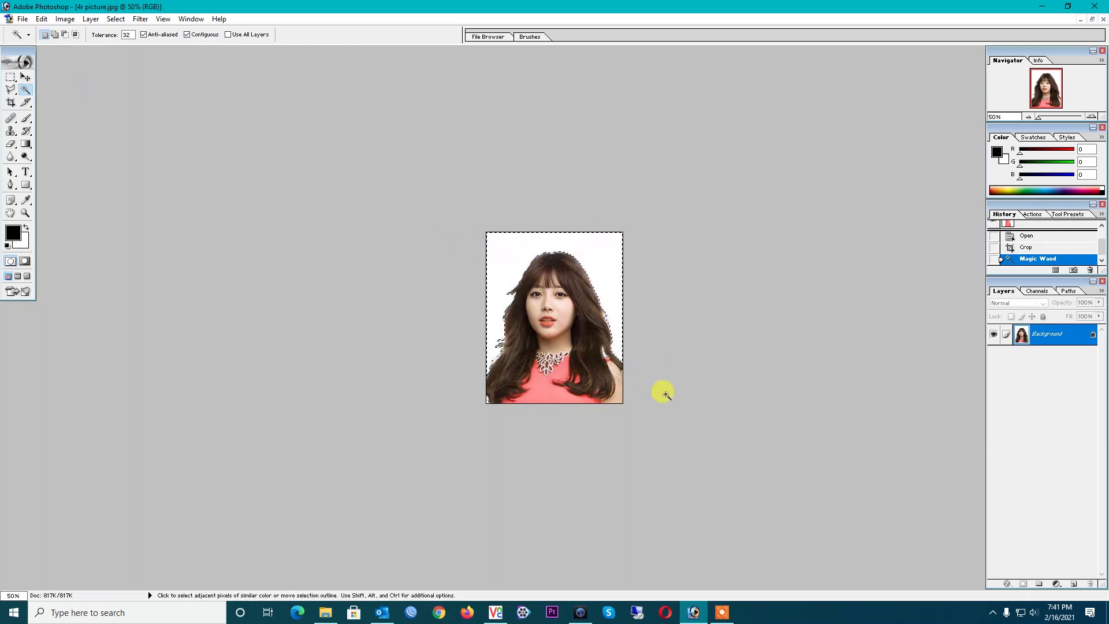
{"action": "left_click", "coordinate": [14, 236]}
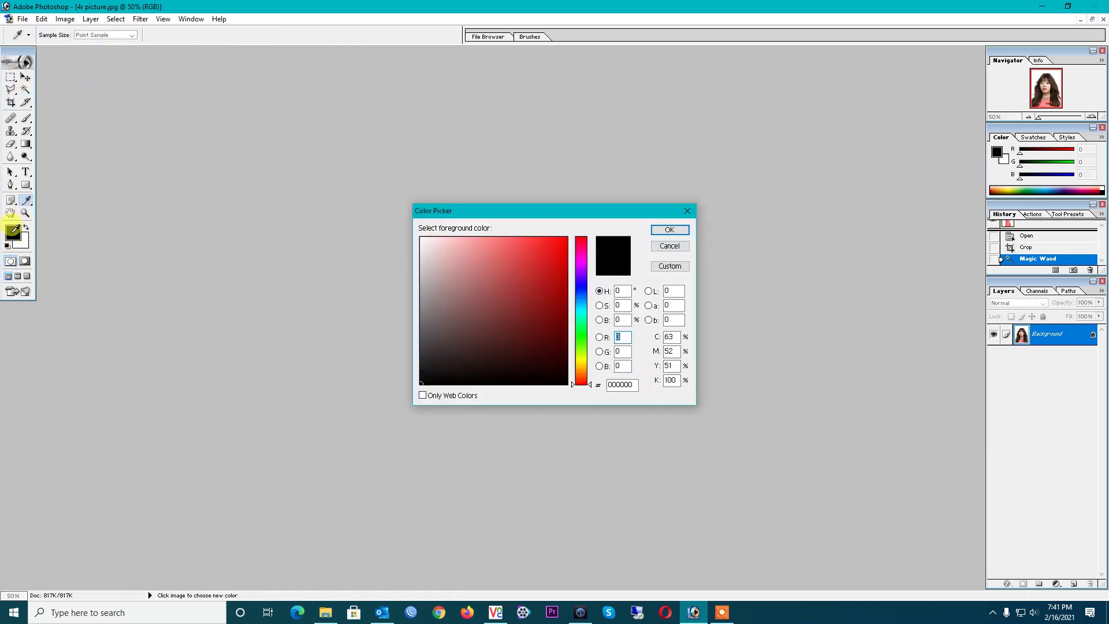
{"action": "left_click_drag", "start_coordinate": [421, 211], "coordinate": [678, 168]}
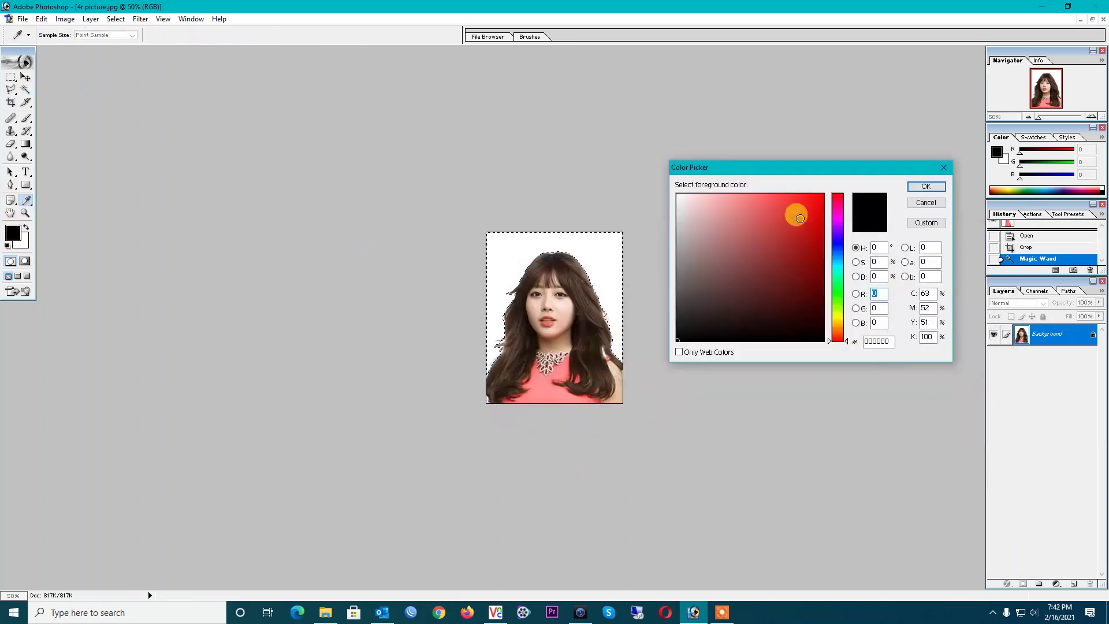
{"action": "left_click", "coordinate": [838, 257]}
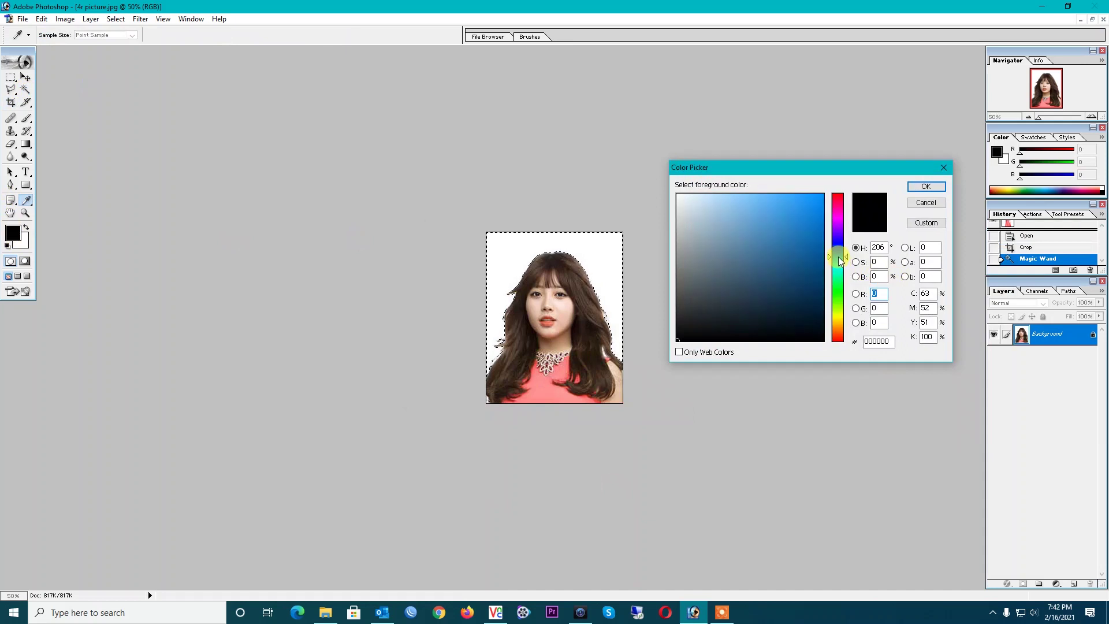
{"action": "left_click_drag", "start_coordinate": [749, 194], "coordinate": [741, 213]}
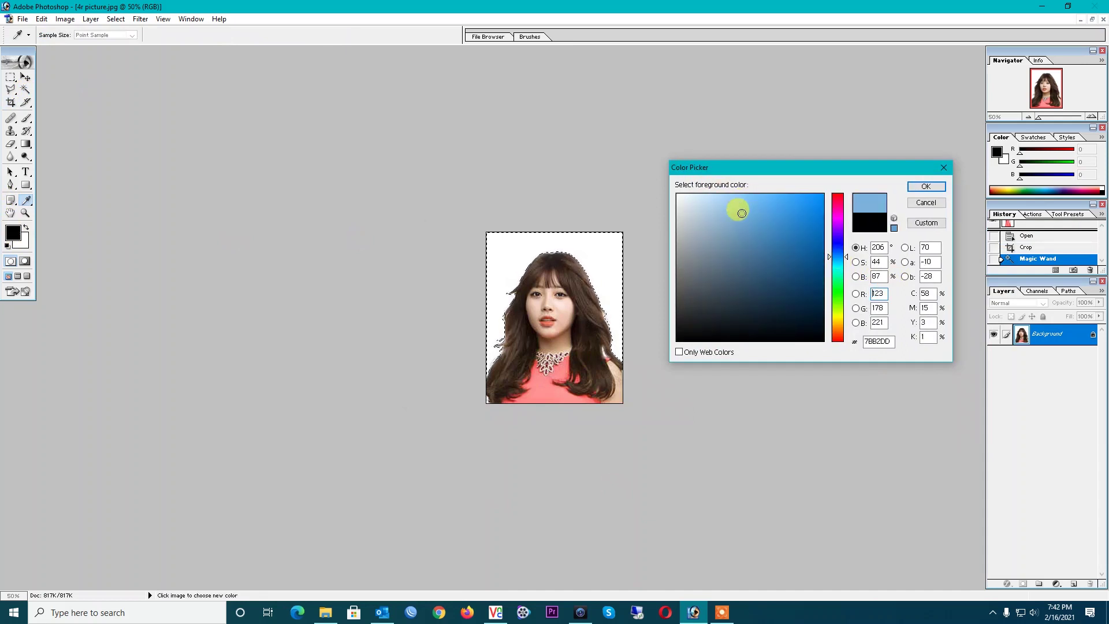
{"action": "left_click_drag", "start_coordinate": [742, 213], "coordinate": [785, 202]}
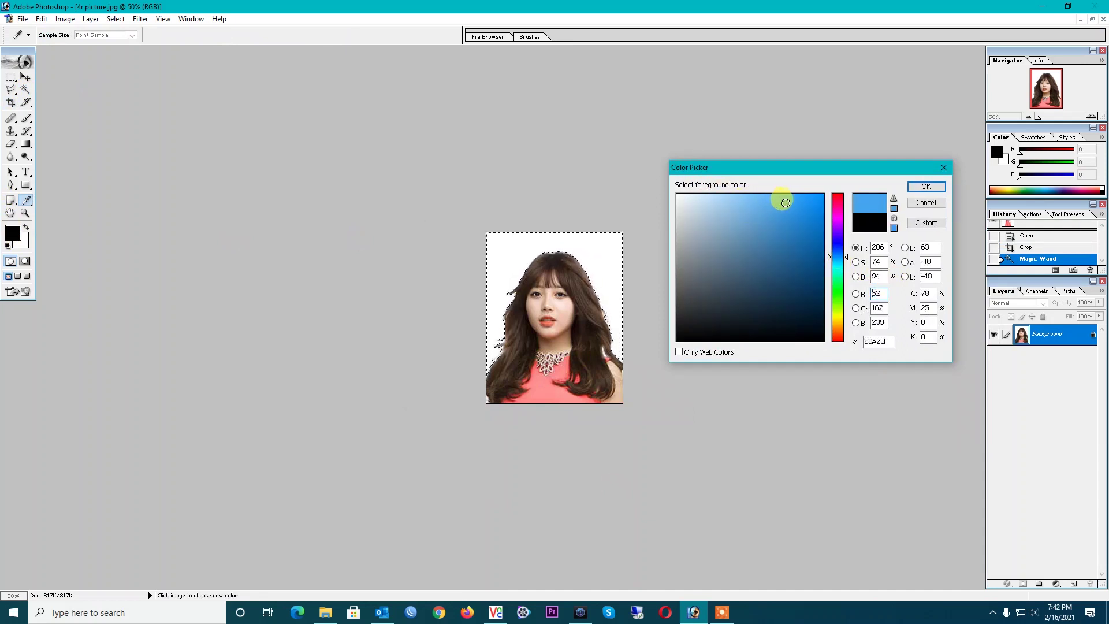
{"action": "left_click", "coordinate": [918, 186]}
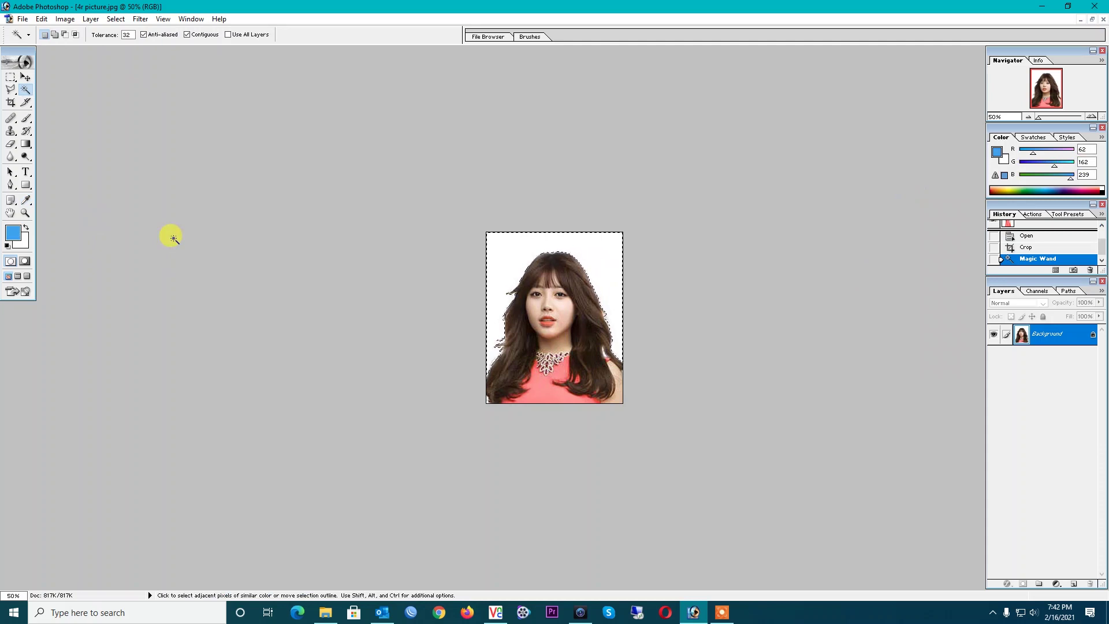
Try filling the background selection, then feather the selection by 2 pixels.
{"action": "key", "text": "ctrl+BackSpace"}
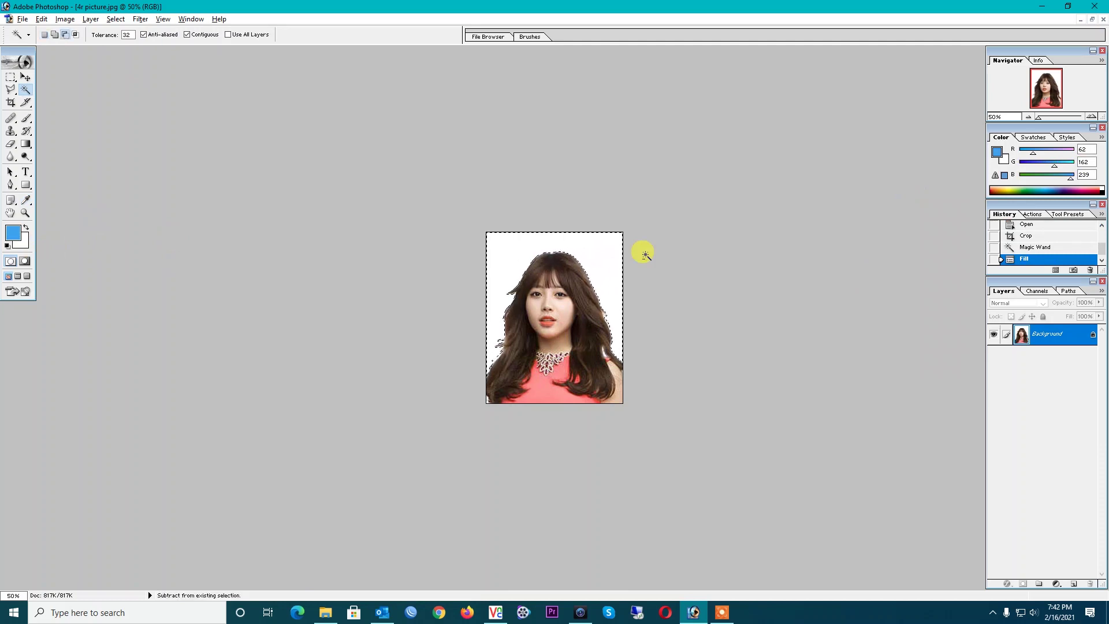
{"action": "key", "text": "alt+BackSpace"}
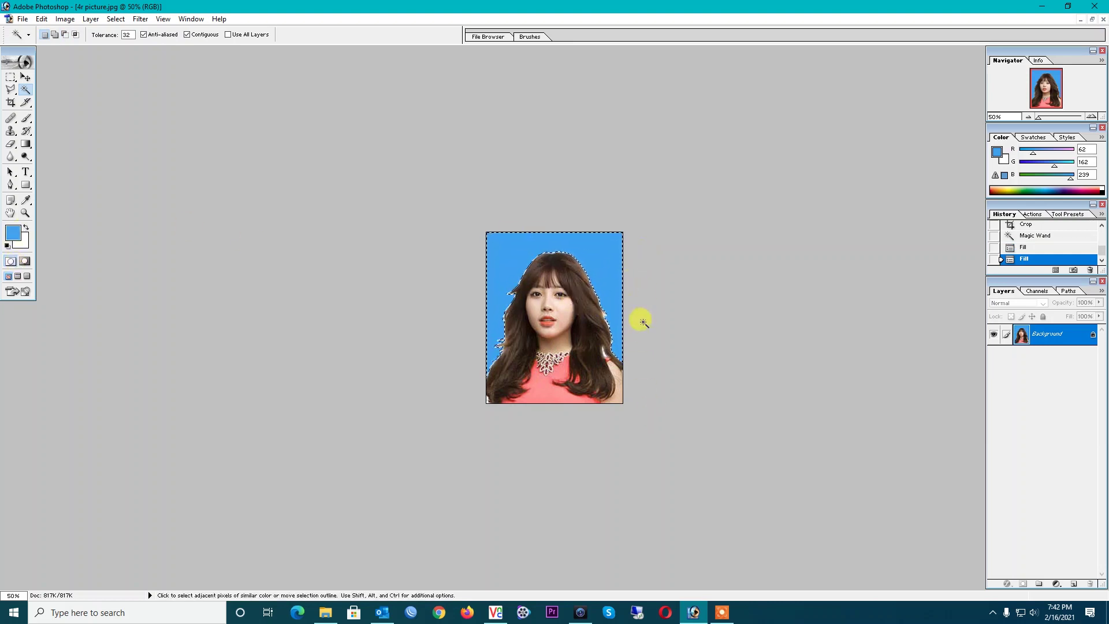
{"action": "right_click", "coordinate": [596, 253]}
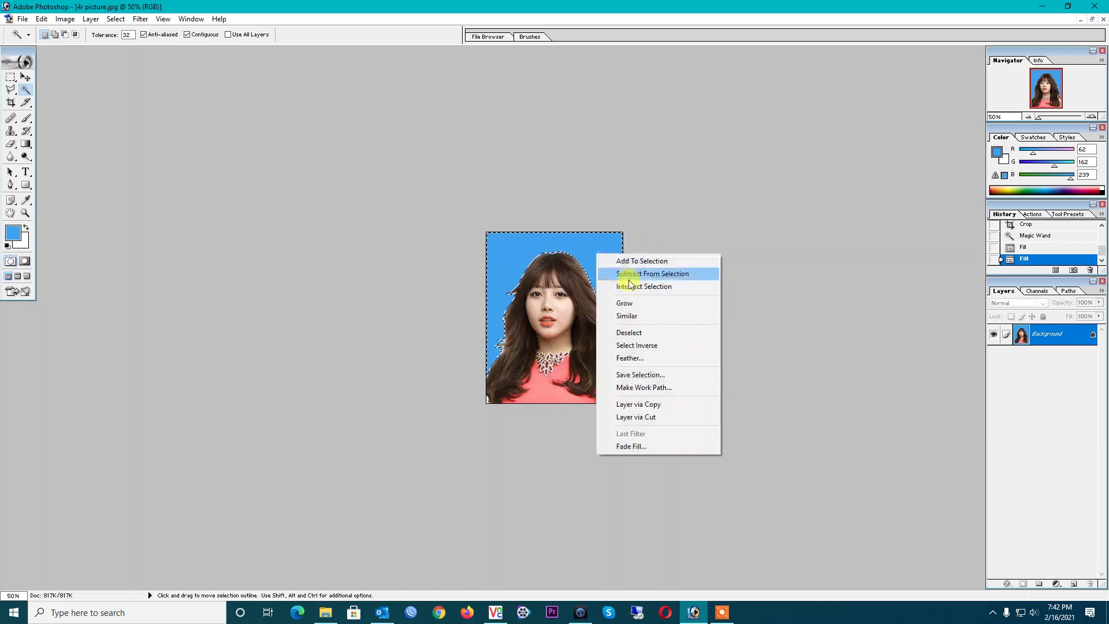
{"action": "left_click", "coordinate": [647, 358]}
{"action": "left_click_drag", "start_coordinate": [570, 285], "coordinate": [789, 127]}
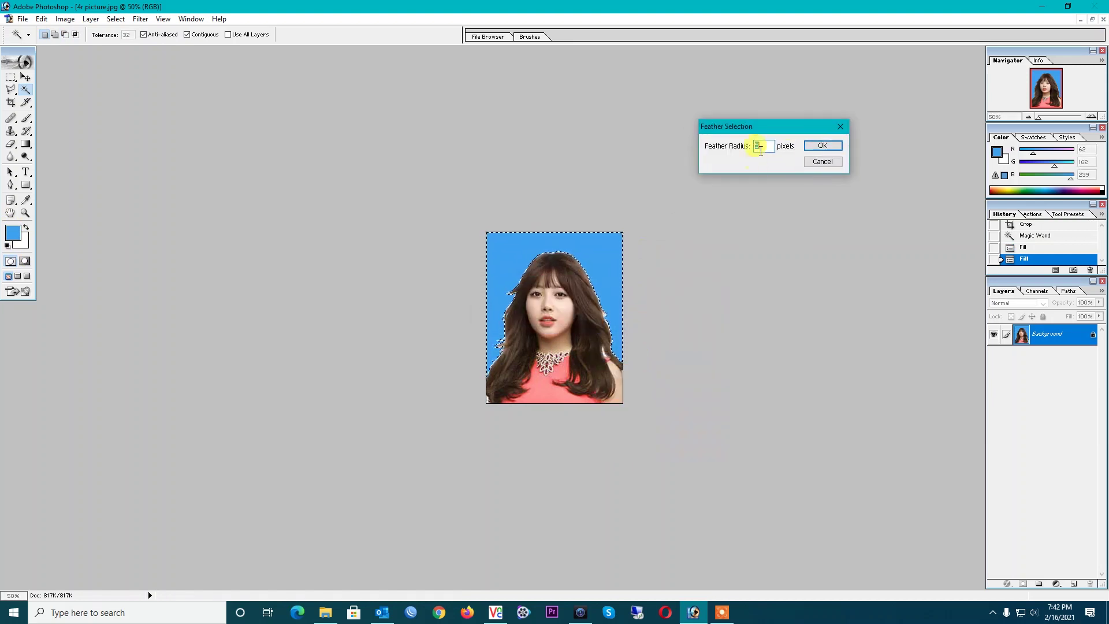
{"action": "type", "text": "2"}
{"action": "left_click", "coordinate": [823, 145]}
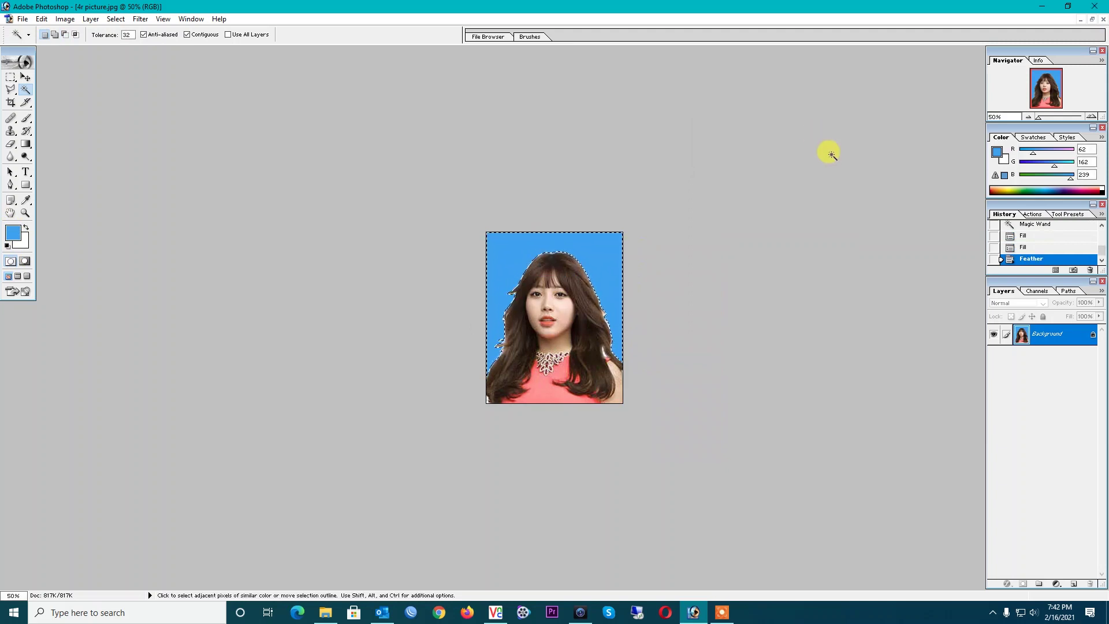
Clear the feathered background and fill it with the blue foreground colour.
{"action": "key", "text": "Delete"}
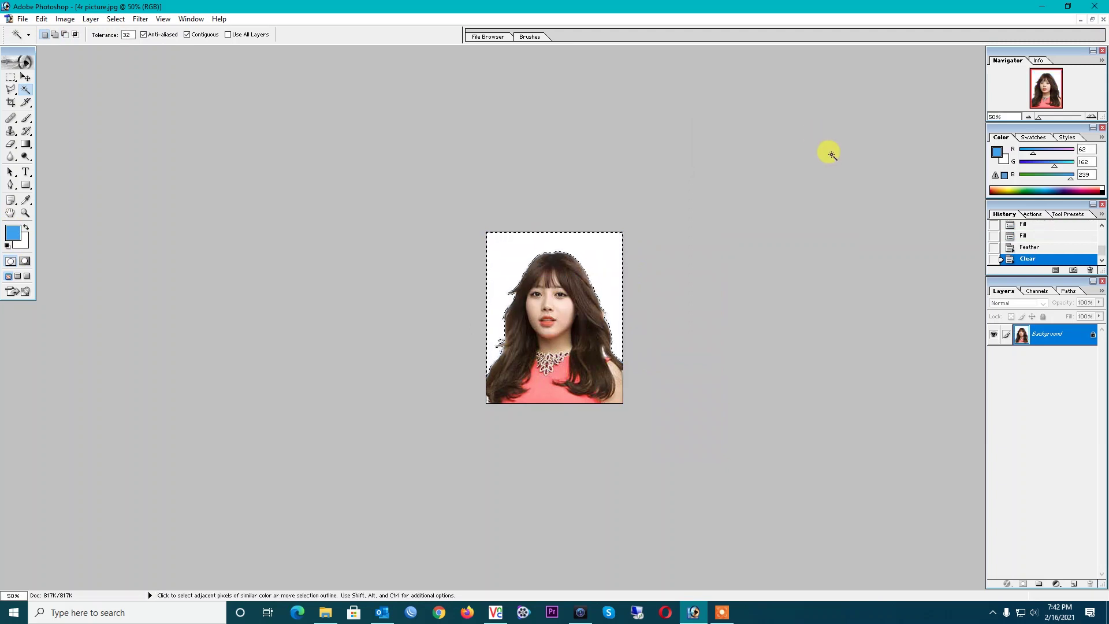
{"action": "key", "text": "alt+BackSpace"}
{"action": "key", "text": "alt+BackSpace"}
{"action": "key", "text": "alt+BackSpace"}
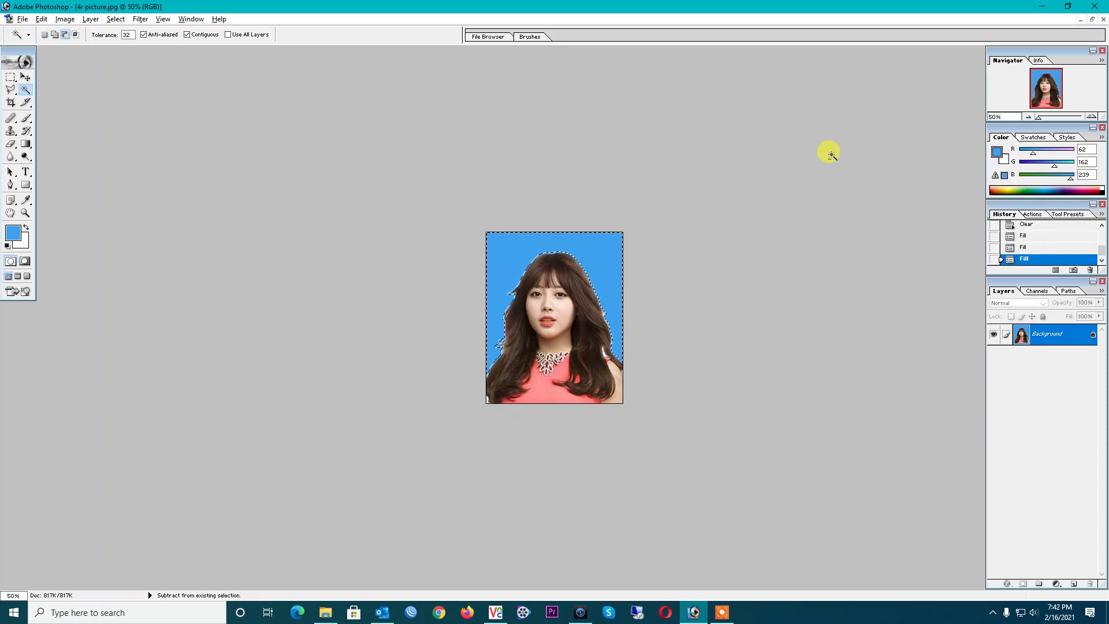
{"action": "key", "text": "alt+BackSpace"}
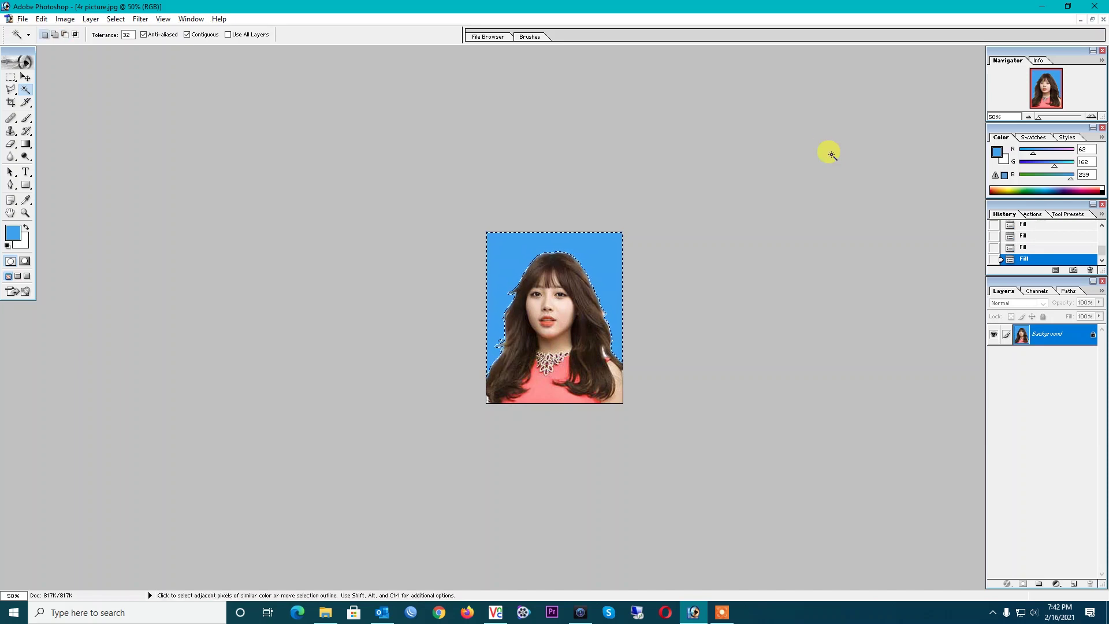
Deselect the background and put the photo in a resized, repositioned floating window.
{"action": "right_click", "coordinate": [601, 244]}
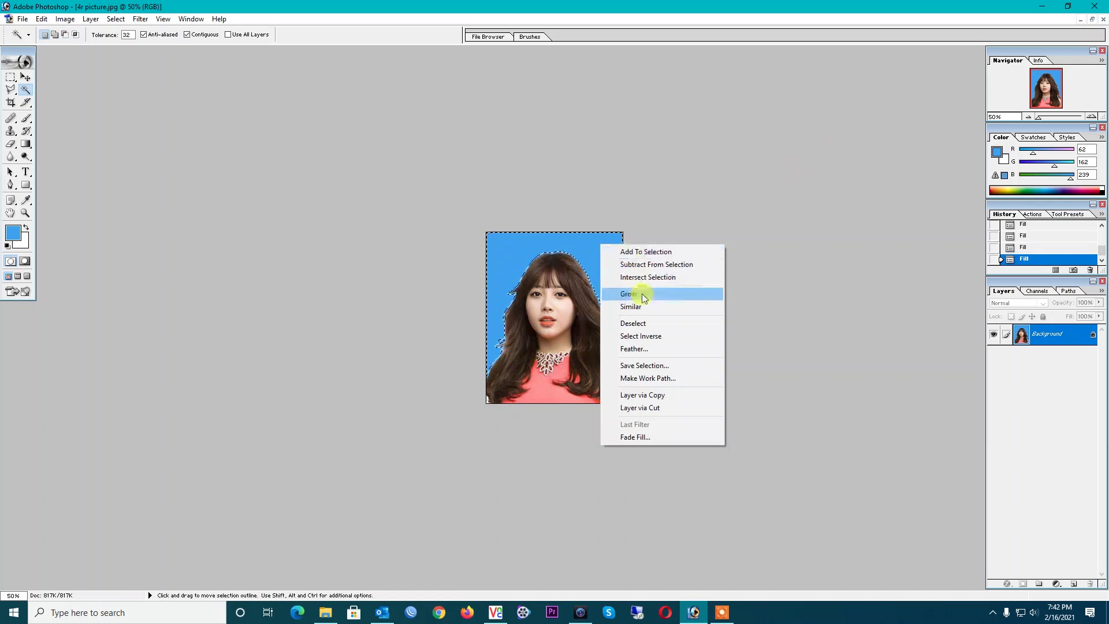
{"action": "left_click", "coordinate": [648, 323]}
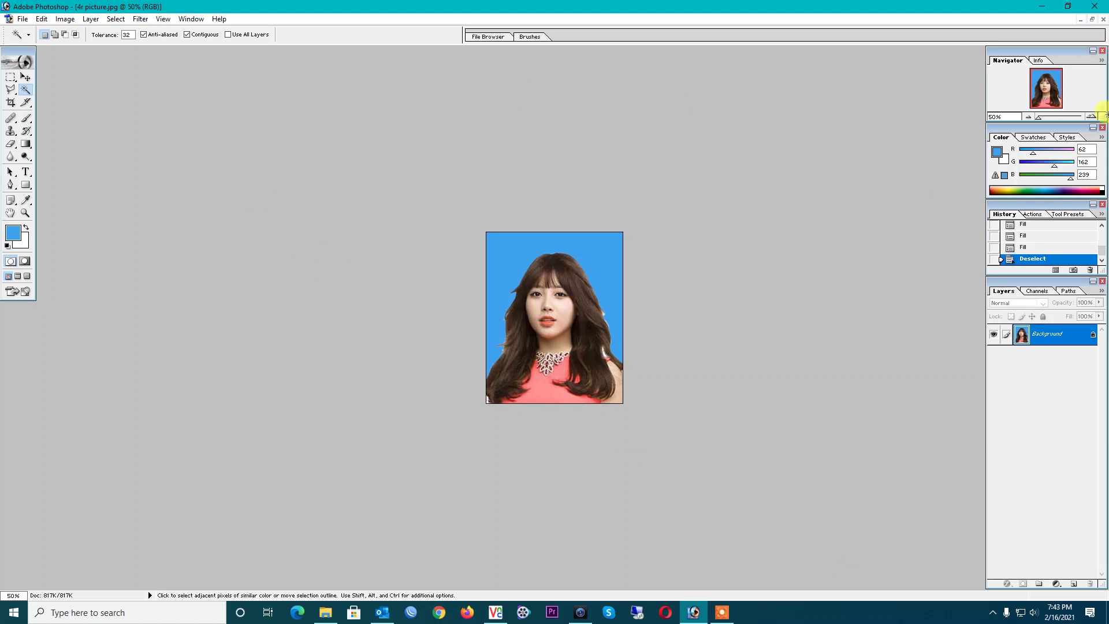
{"action": "left_click", "coordinate": [1092, 19]}
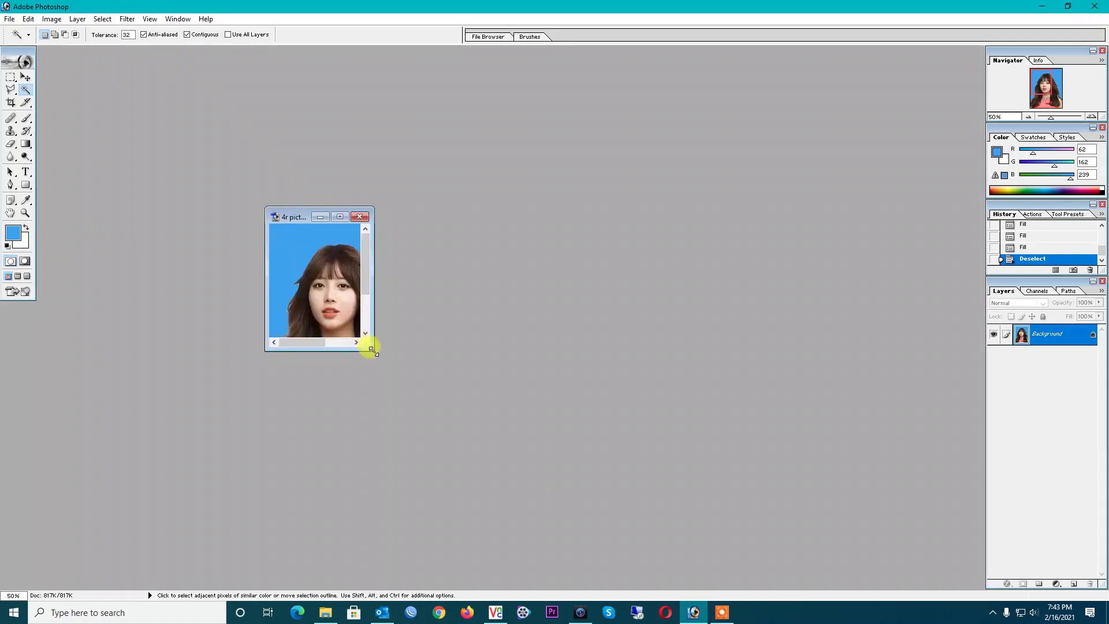
{"action": "left_click_drag", "start_coordinate": [372, 349], "coordinate": [619, 534]}
{"action": "left_click_drag", "start_coordinate": [442, 214], "coordinate": [387, 136]}
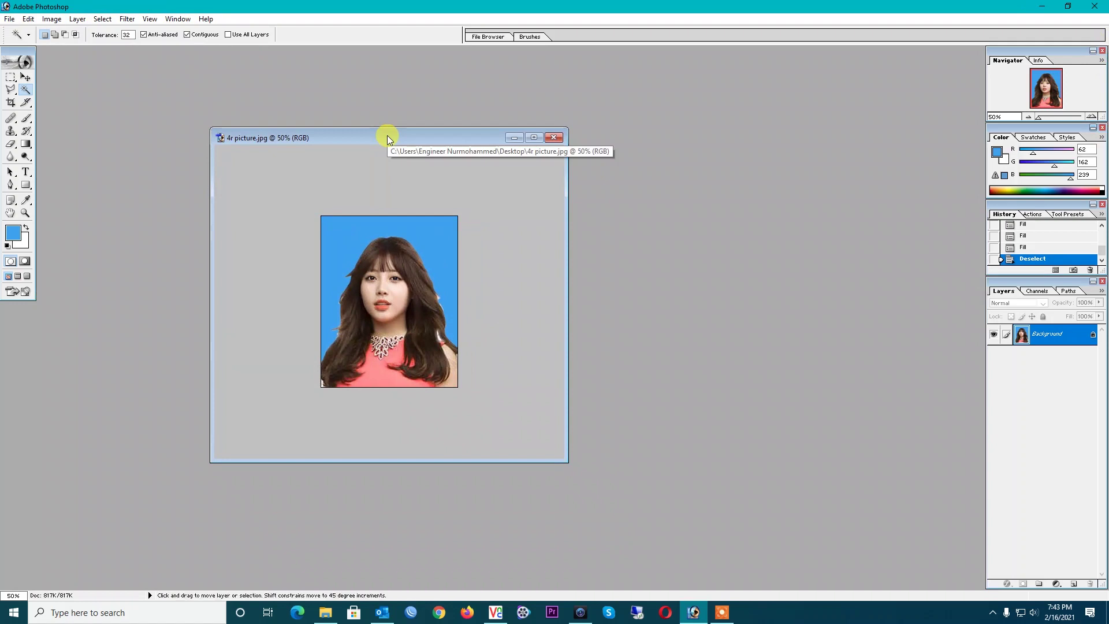
{"action": "key", "text": "ctrl+m"}
Apply a Curves adjustment raising the Blue channel (input 89, output 144).
{"action": "left_click_drag", "start_coordinate": [553, 211], "coordinate": [676, 140]}
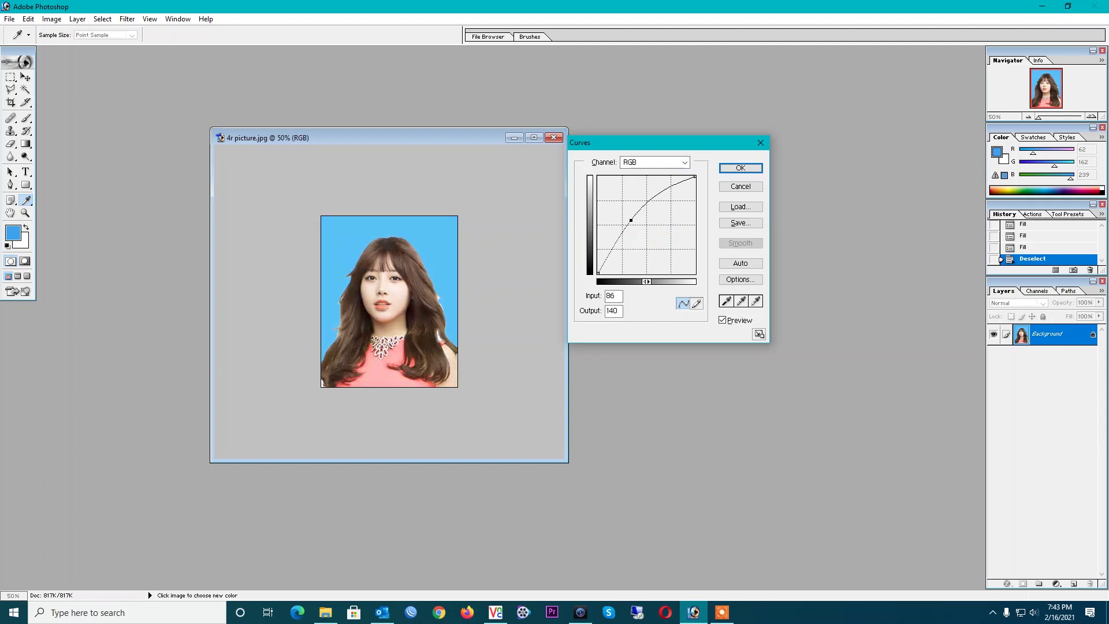
{"action": "mouse_move", "coordinate": [630, 220]}
{"action": "left_mouse_down"}
{"action": "mouse_move", "coordinate": [658, 239]}
{"action": "mouse_move", "coordinate": [651, 229]}
{"action": "left_mouse_up"}
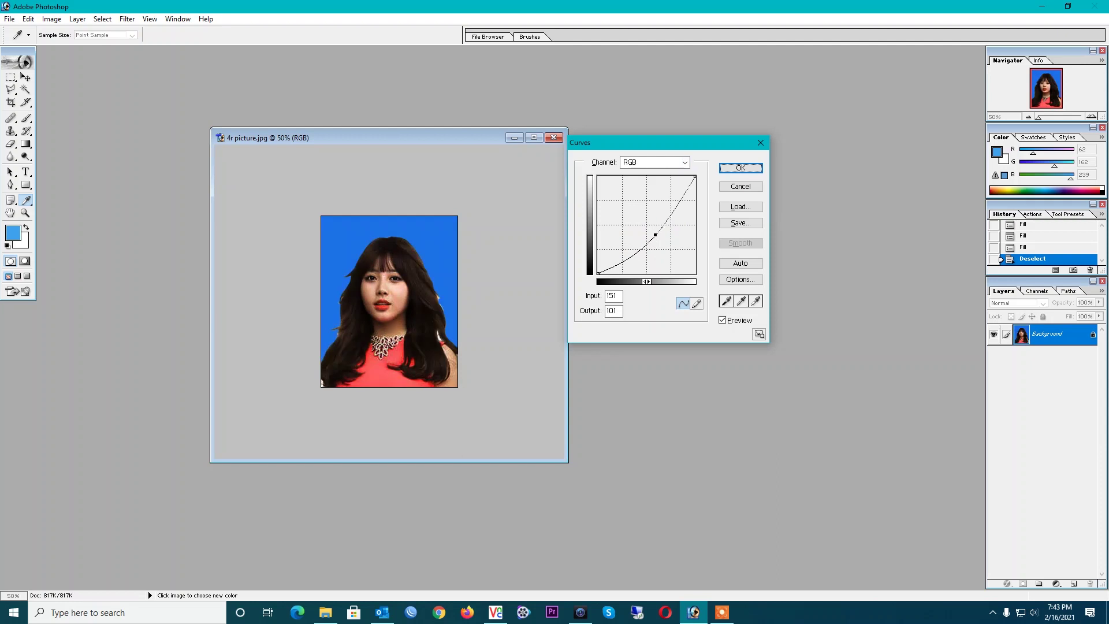
{"action": "left_click", "coordinate": [649, 167]}
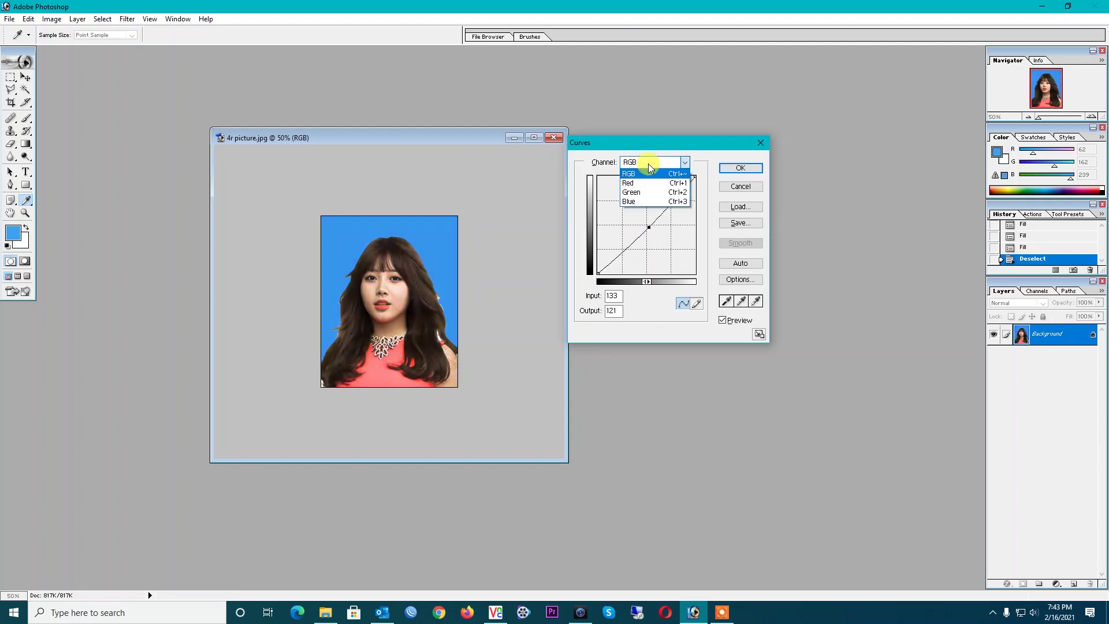
{"action": "left_click", "coordinate": [643, 205]}
{"action": "left_click_drag", "start_coordinate": [633, 240], "coordinate": [640, 222]}
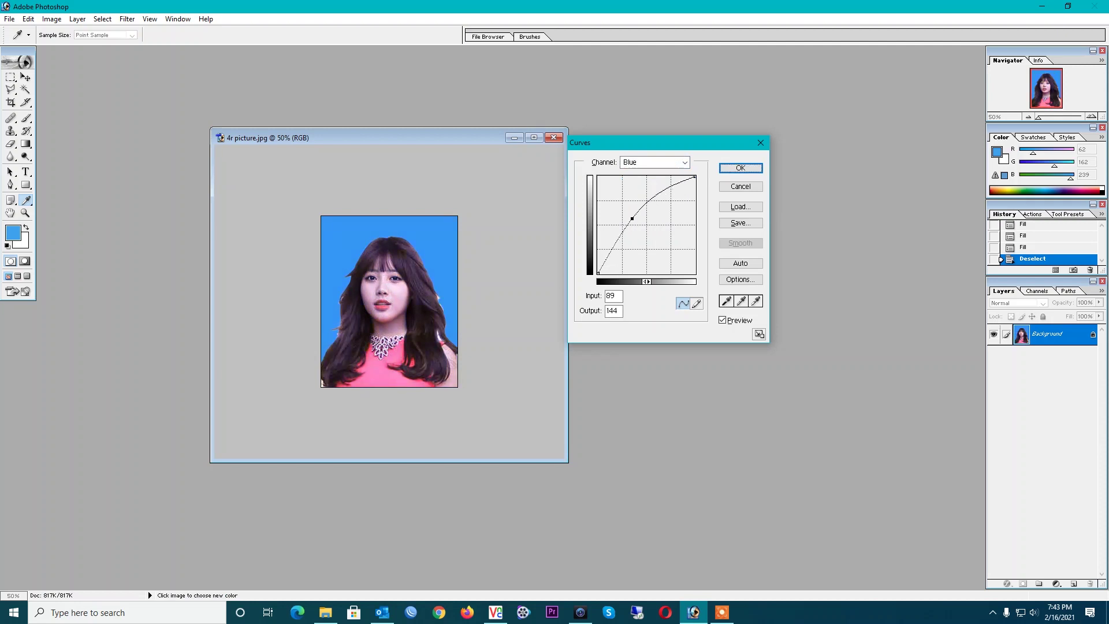
{"action": "left_click", "coordinate": [740, 169]}
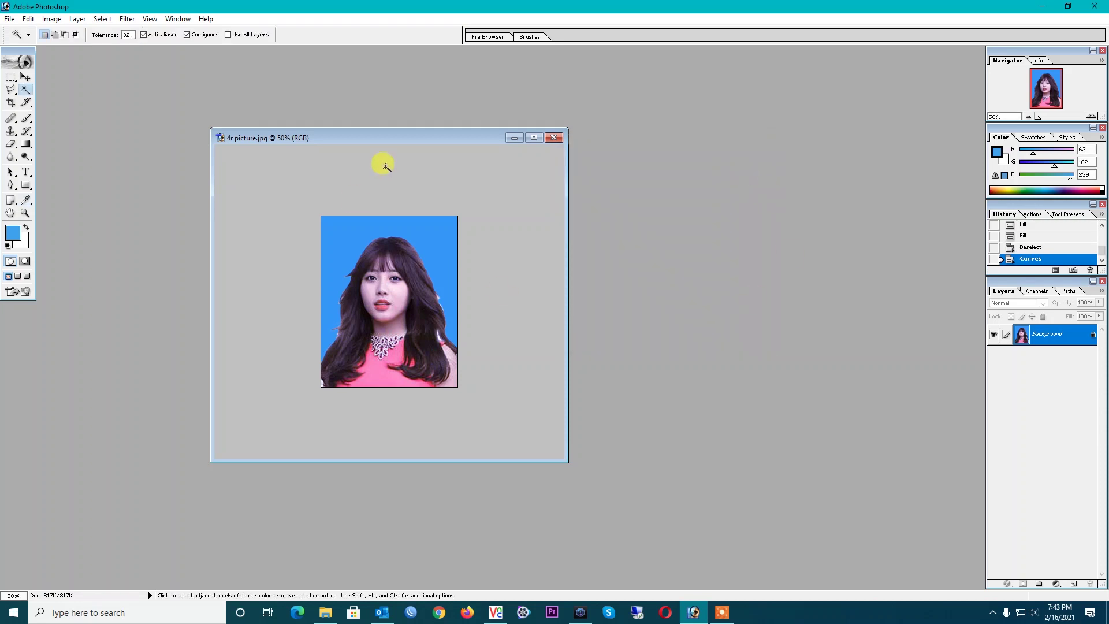
{"action": "left_click_drag", "start_coordinate": [381, 141], "coordinate": [305, 95]}
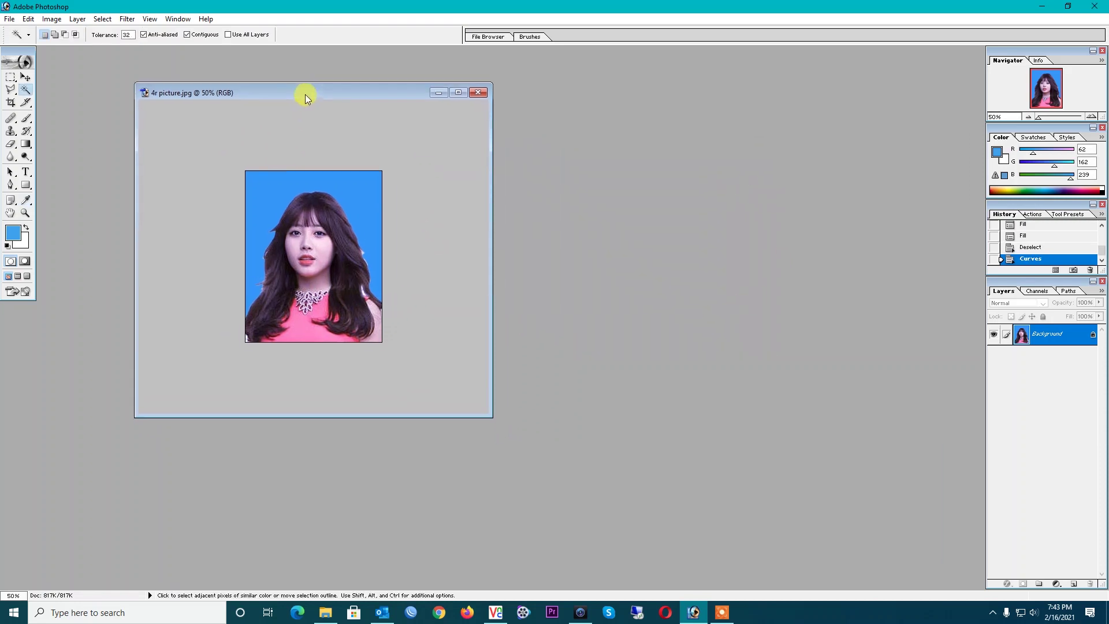
Enlarge the canvas by a relative 0.2 mm in width and height.
{"action": "left_click", "coordinate": [26, 77]}
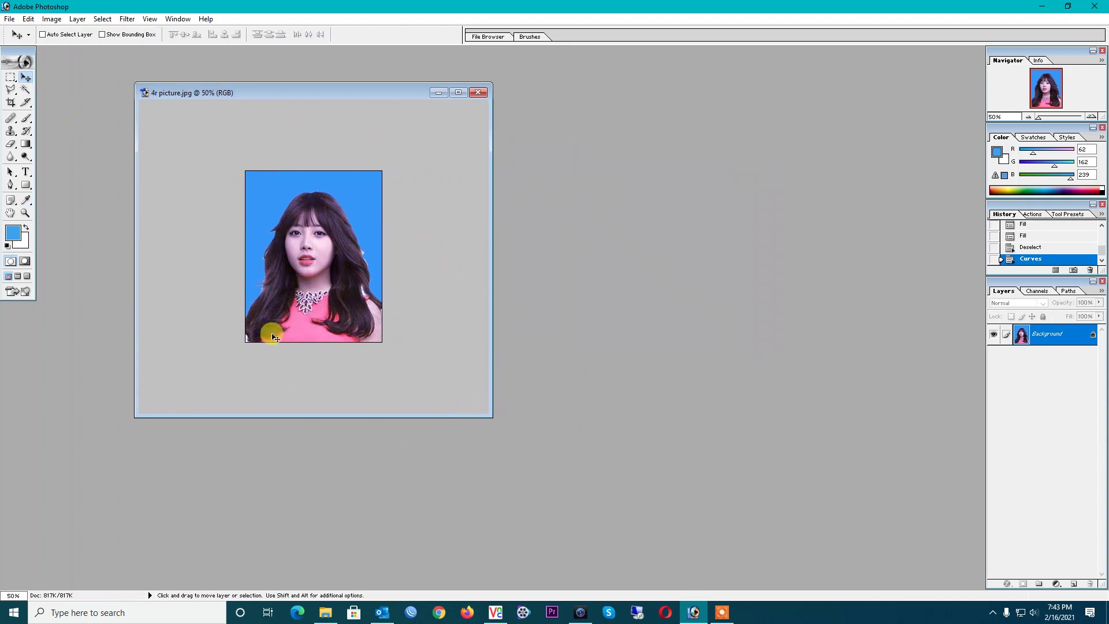
{"action": "right_click", "coordinate": [292, 91]}
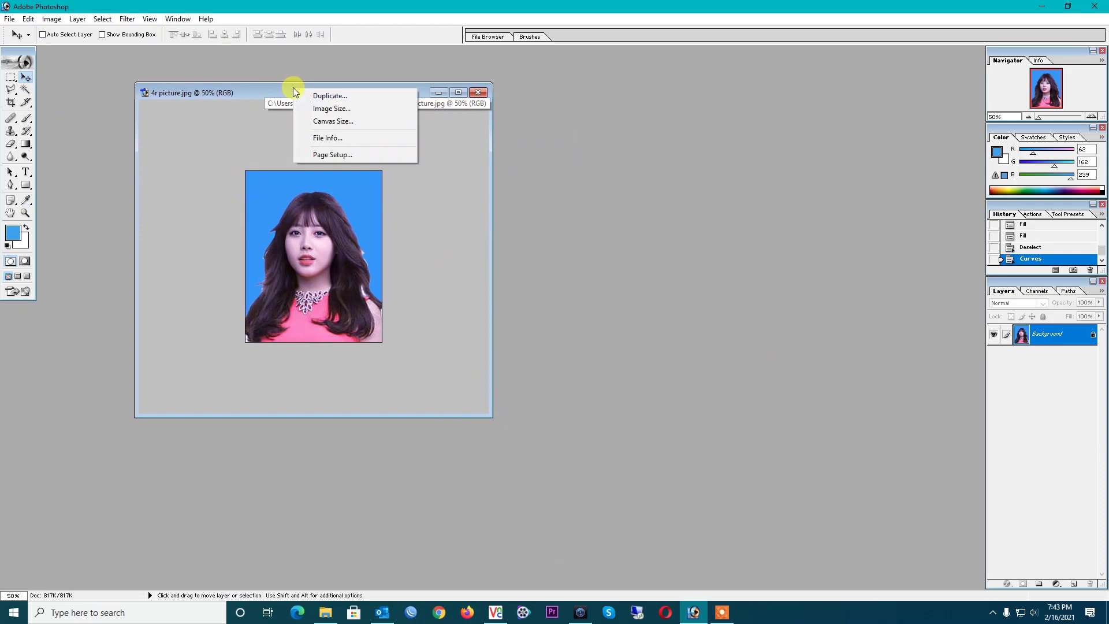
{"action": "left_click", "coordinate": [345, 121]}
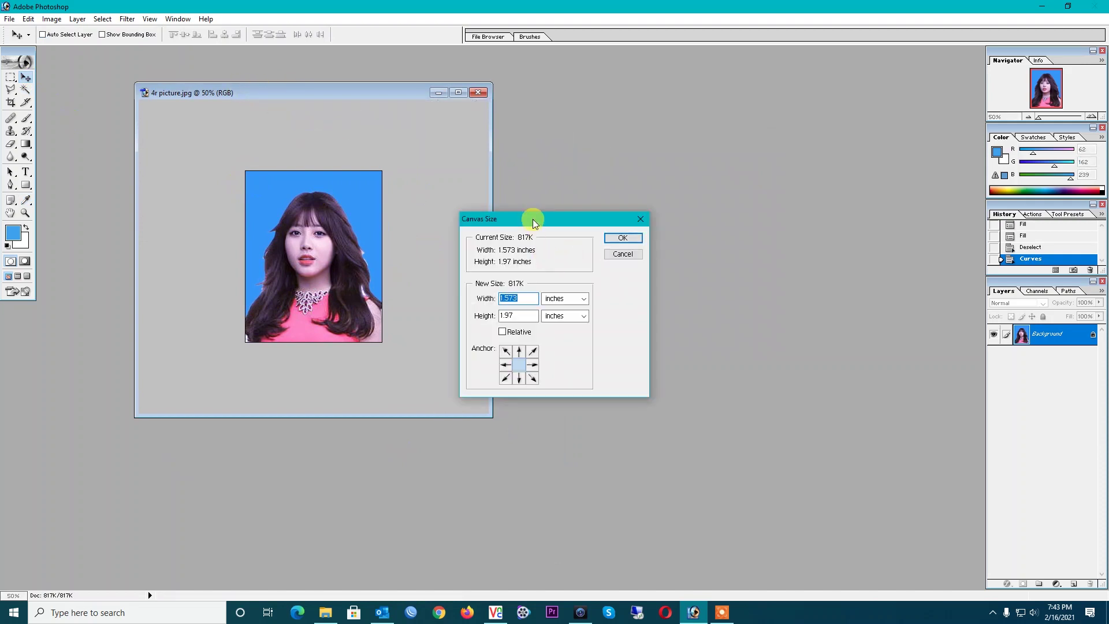
{"action": "left_click_drag", "start_coordinate": [533, 220], "coordinate": [527, 100]}
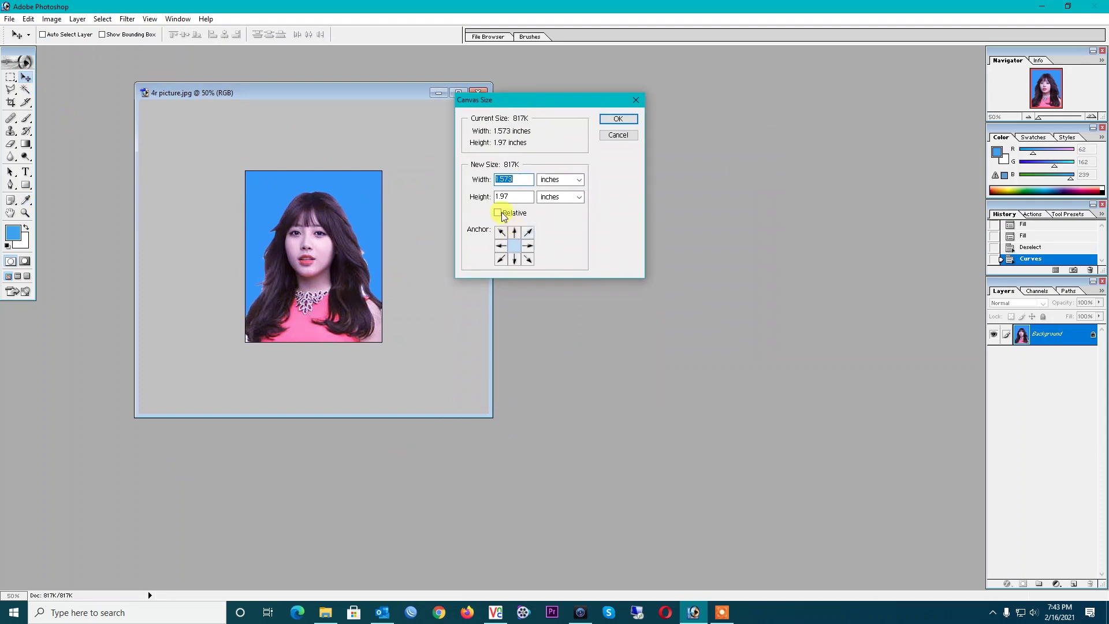
{"action": "left_click", "coordinate": [560, 180]}
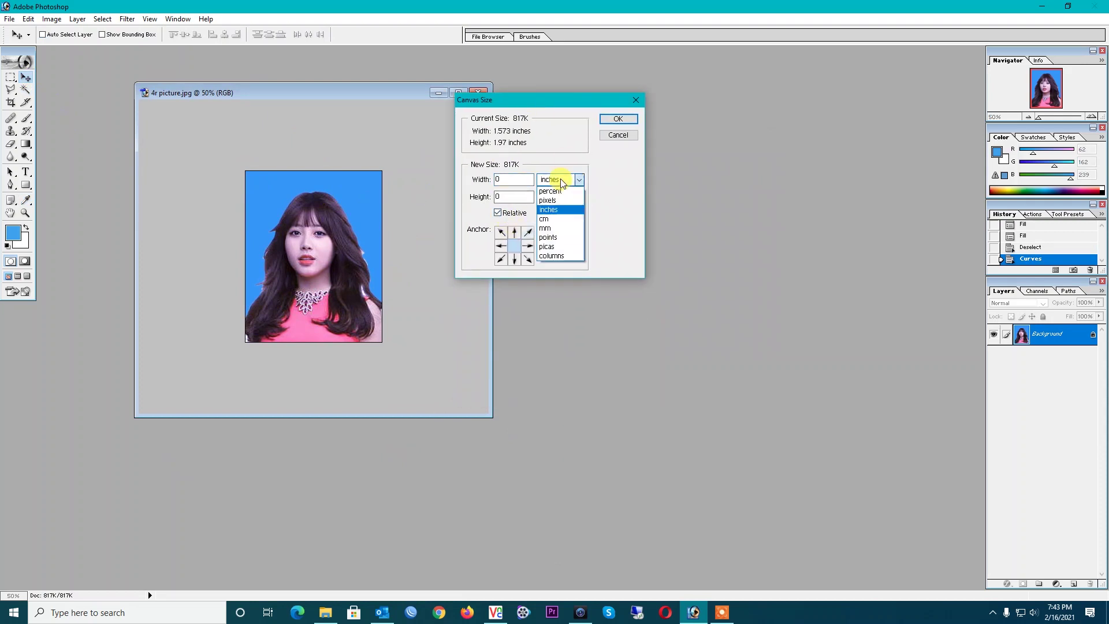
{"action": "left_click", "coordinate": [553, 229]}
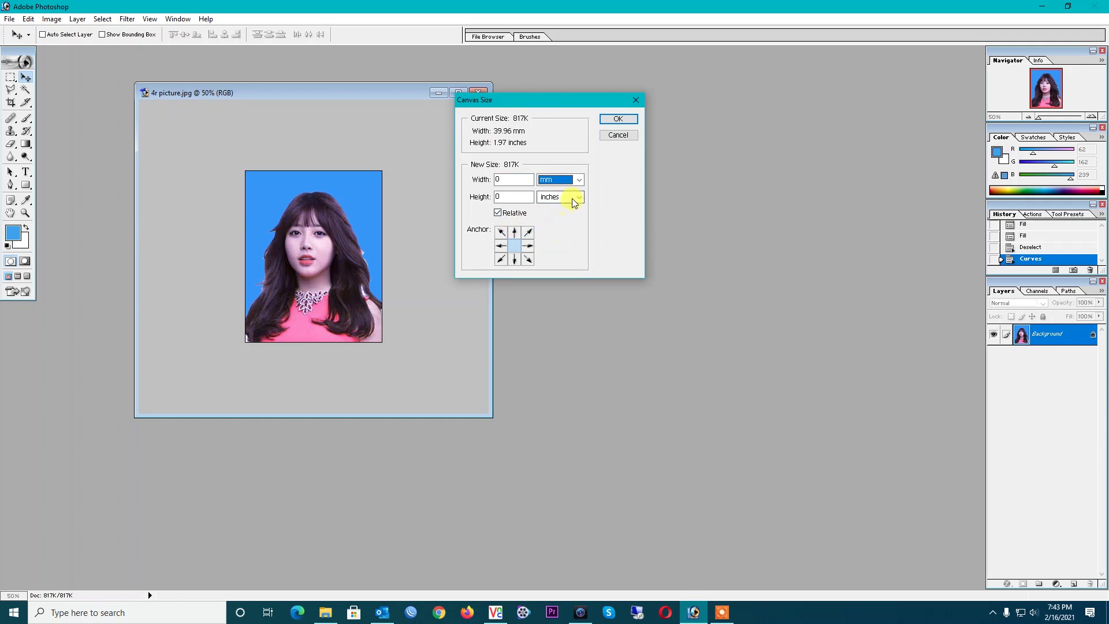
{"action": "left_click", "coordinate": [569, 197]}
{"action": "left_click", "coordinate": [559, 244]}
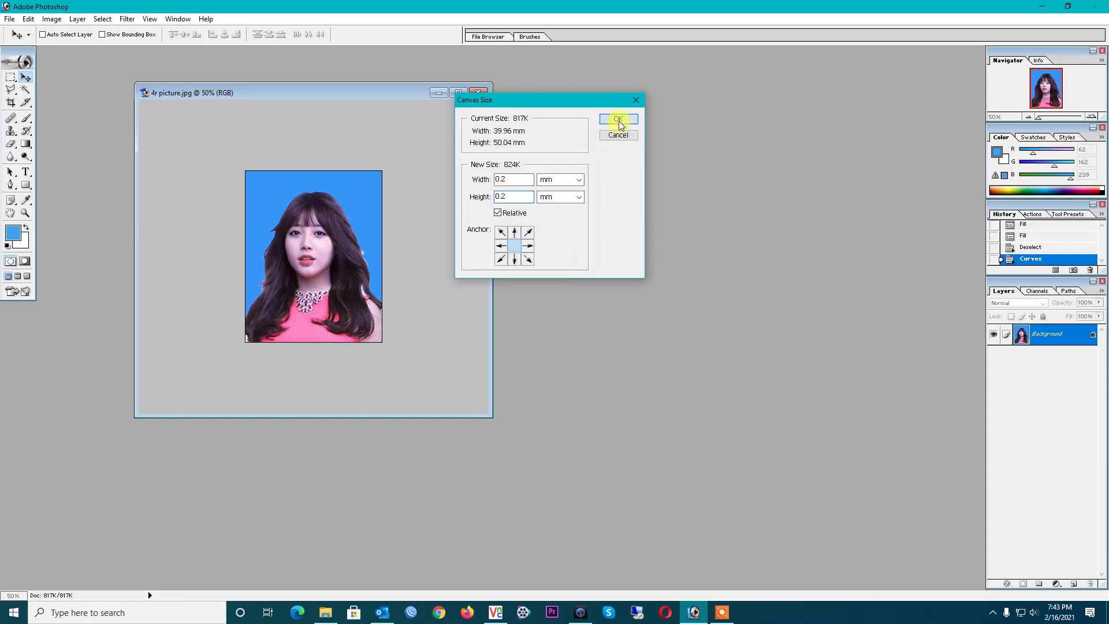
{"action": "left_click", "coordinate": [619, 120]}
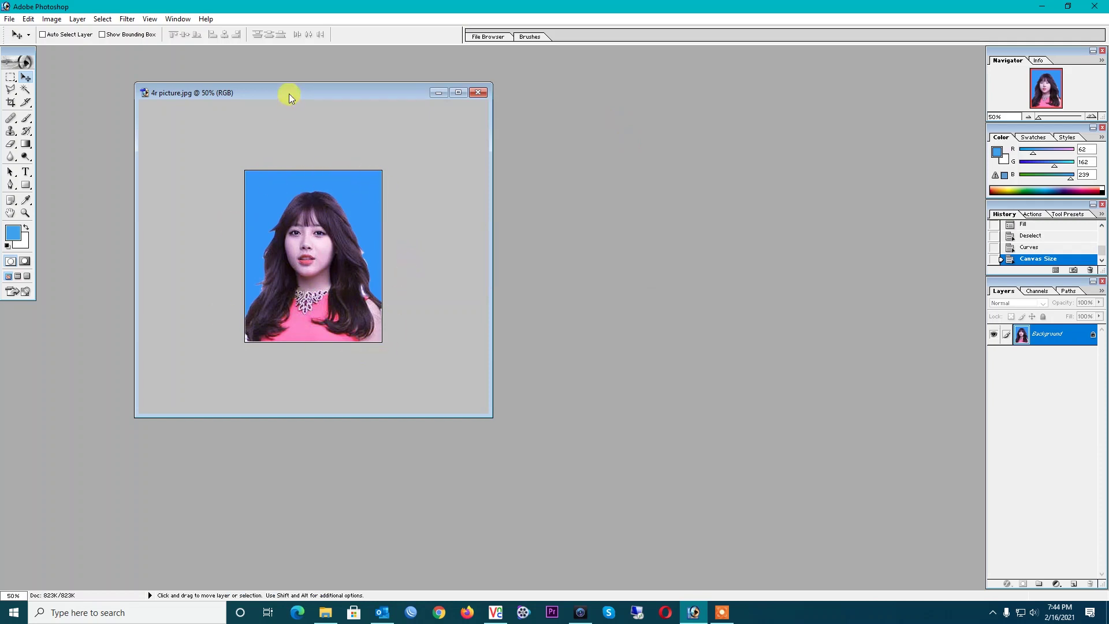
{"action": "left_click_drag", "start_coordinate": [288, 94], "coordinate": [247, 91]}
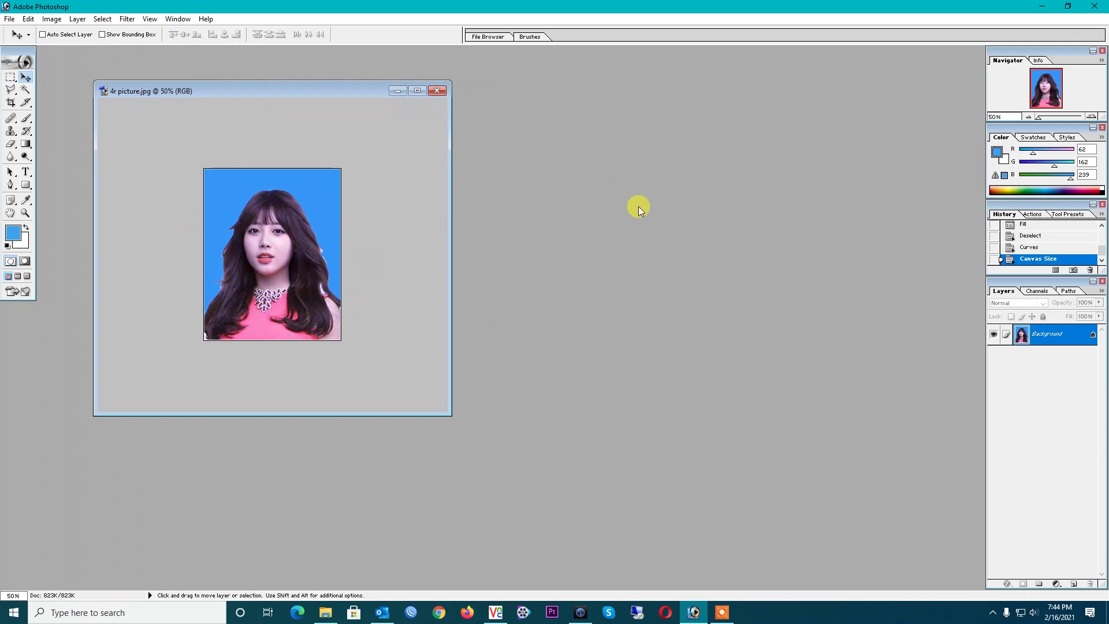
Create a new A4 document, 210 × 297 mm at 300 ppi, with white contents.
{"action": "left_click", "coordinate": [11, 20]}
{"action": "left_click", "coordinate": [29, 33]}
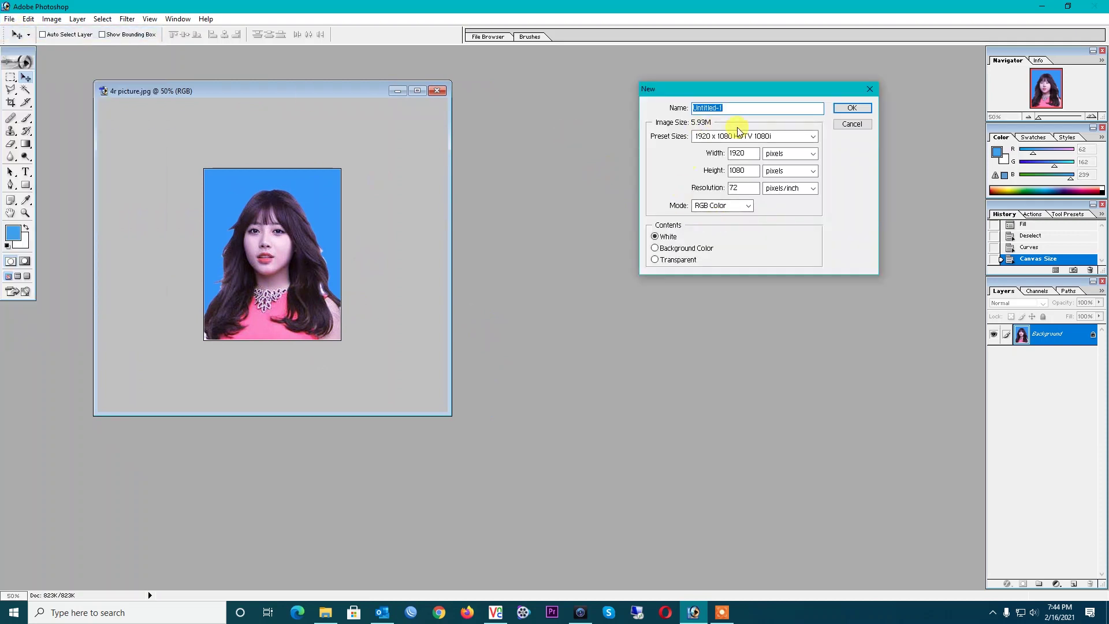
{"action": "left_click", "coordinate": [742, 141]}
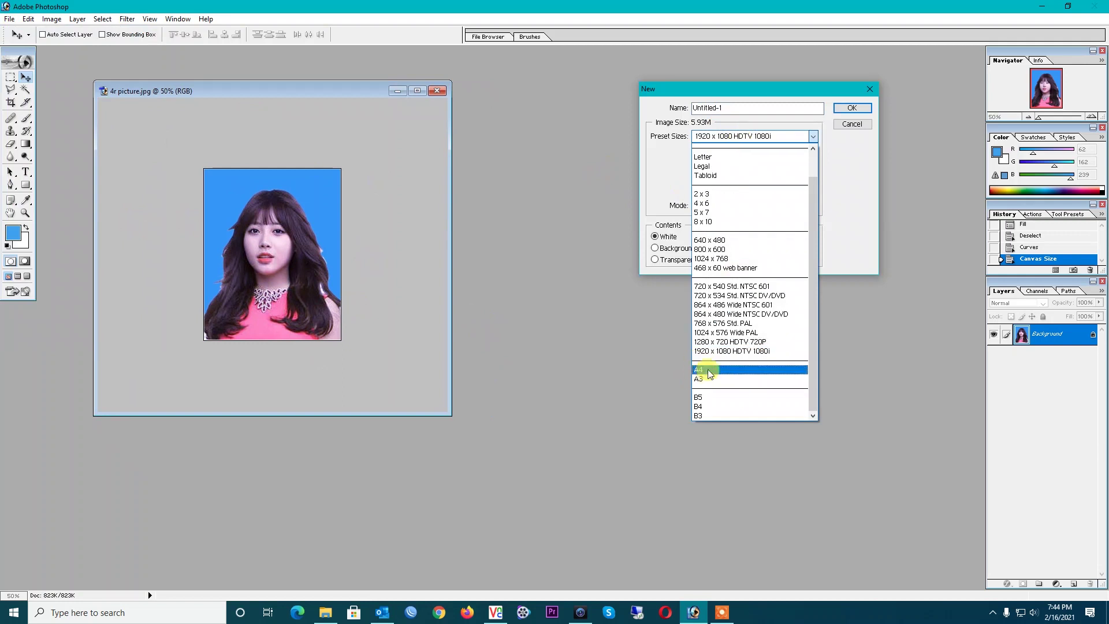
{"action": "left_click", "coordinate": [694, 370]}
{"action": "left_click", "coordinate": [730, 136]}
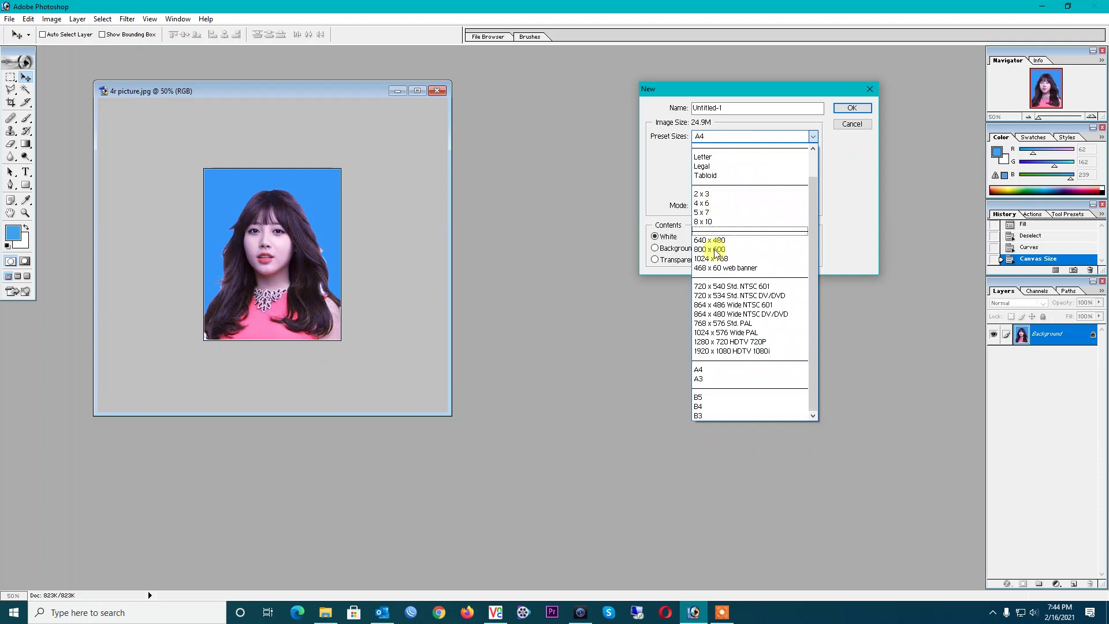
{"action": "left_click", "coordinate": [720, 369]}
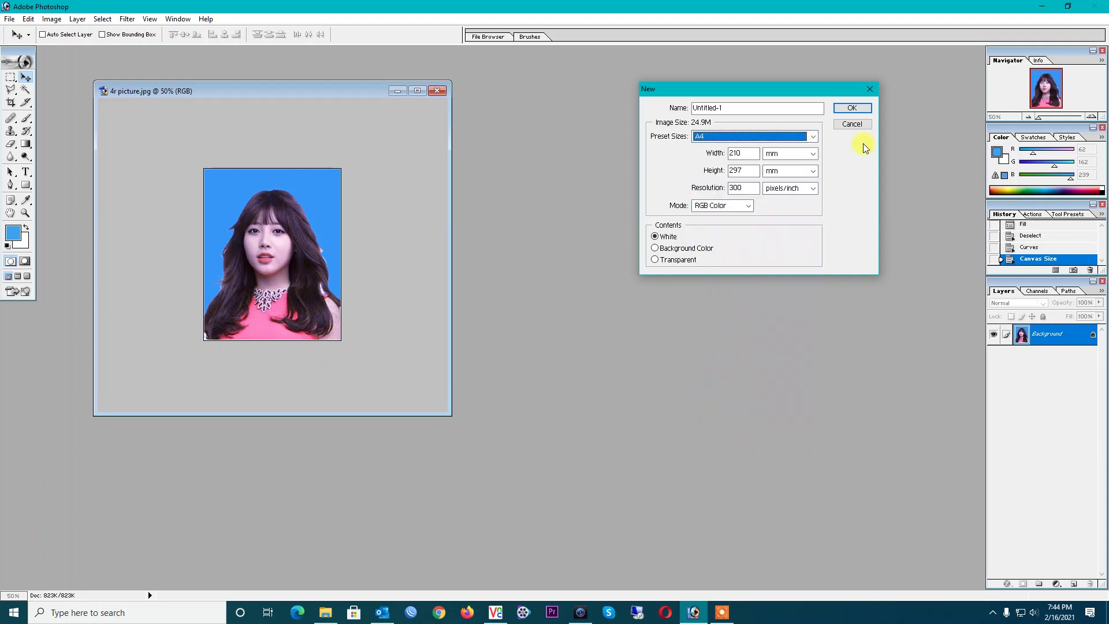
{"action": "left_click", "coordinate": [853, 108]}
Drag the blue-background photo onto the A4 sheet and Alt-drag copies into the grid rows.
{"action": "mouse_move", "coordinate": [179, 62]}
{"action": "left_mouse_down"}
{"action": "mouse_move", "coordinate": [734, 69]}
{"action": "mouse_move", "coordinate": [724, 68]}
{"action": "left_mouse_up"}
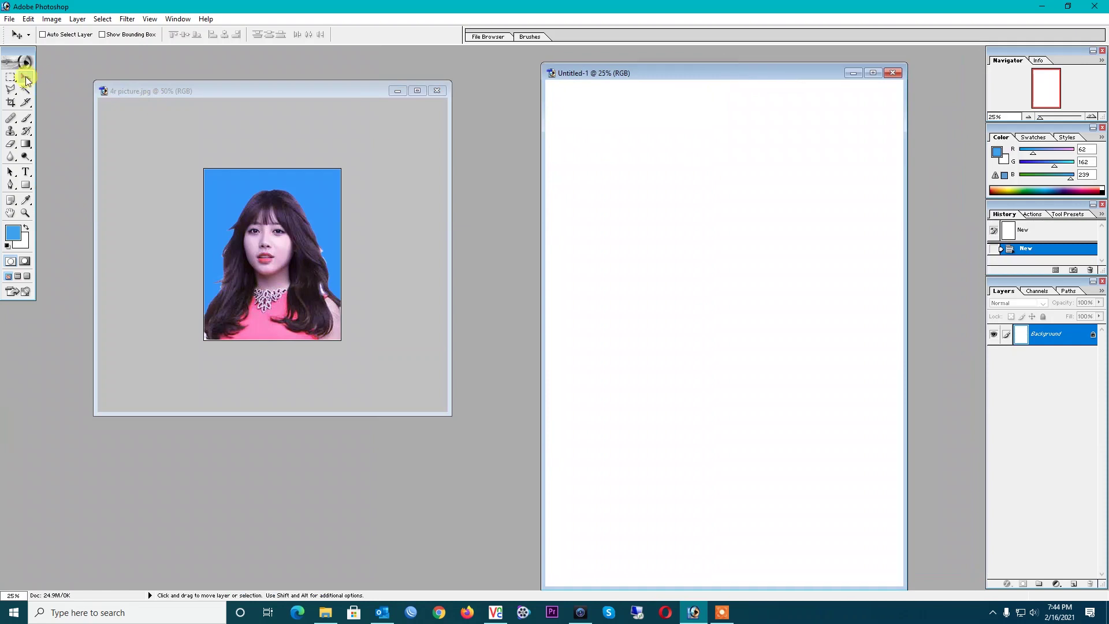
{"action": "mouse_move", "coordinate": [268, 249]}
{"action": "left_mouse_down"}
{"action": "mouse_move", "coordinate": [632, 261]}
{"action": "mouse_move", "coordinate": [593, 153]}
{"action": "left_mouse_up"}
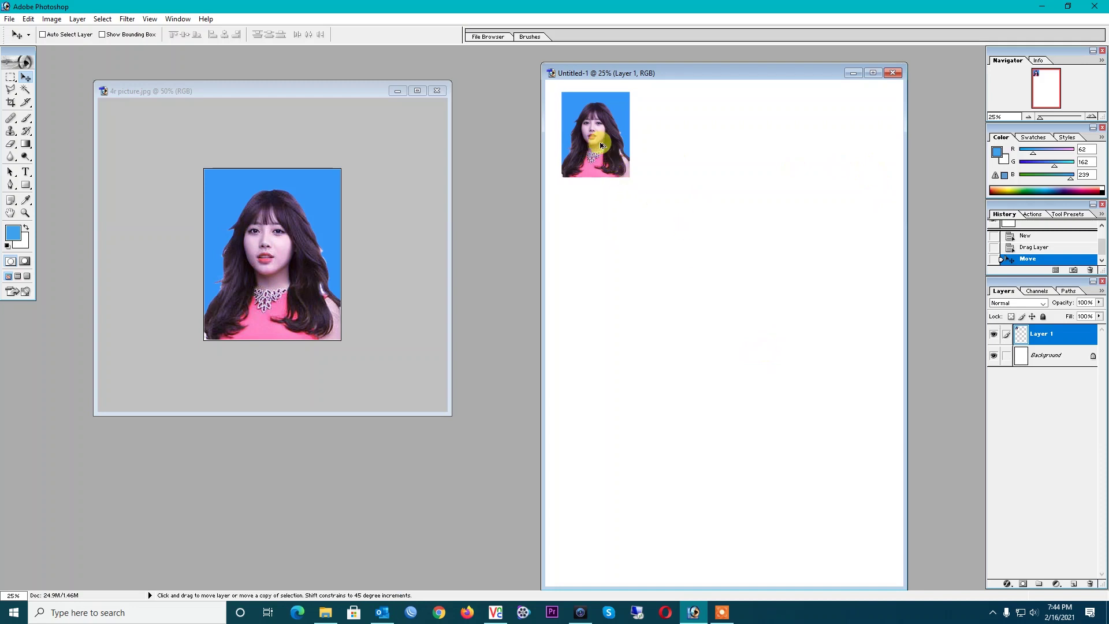
{"action": "left_click_drag", "start_coordinate": [601, 145], "coordinate": [673, 145]}
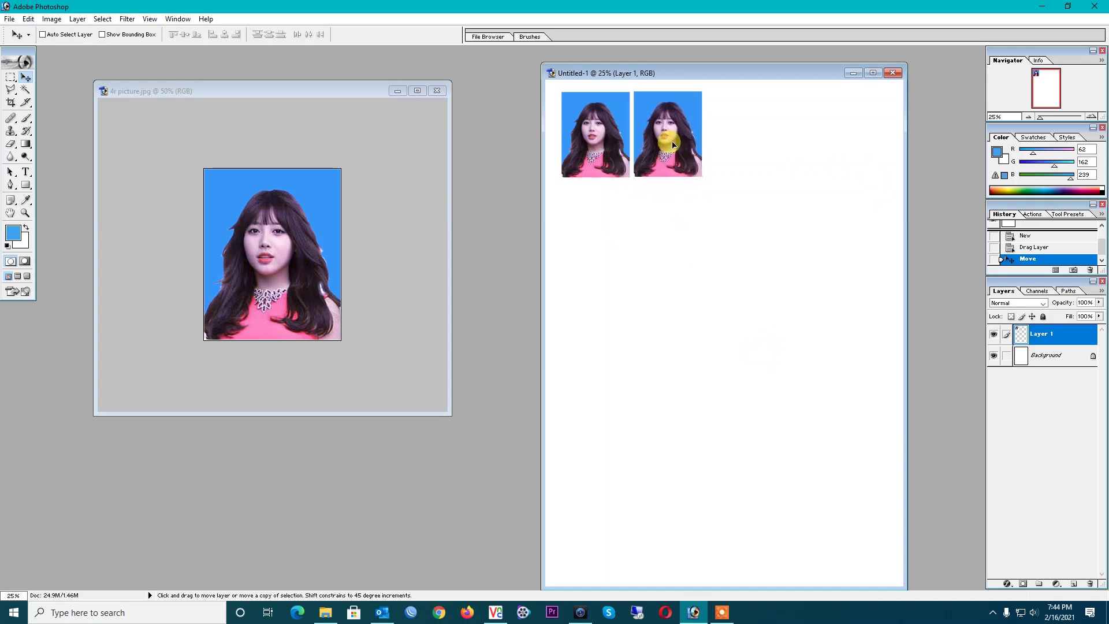
{"action": "left_click_drag", "start_coordinate": [674, 145], "coordinate": [816, 158]}
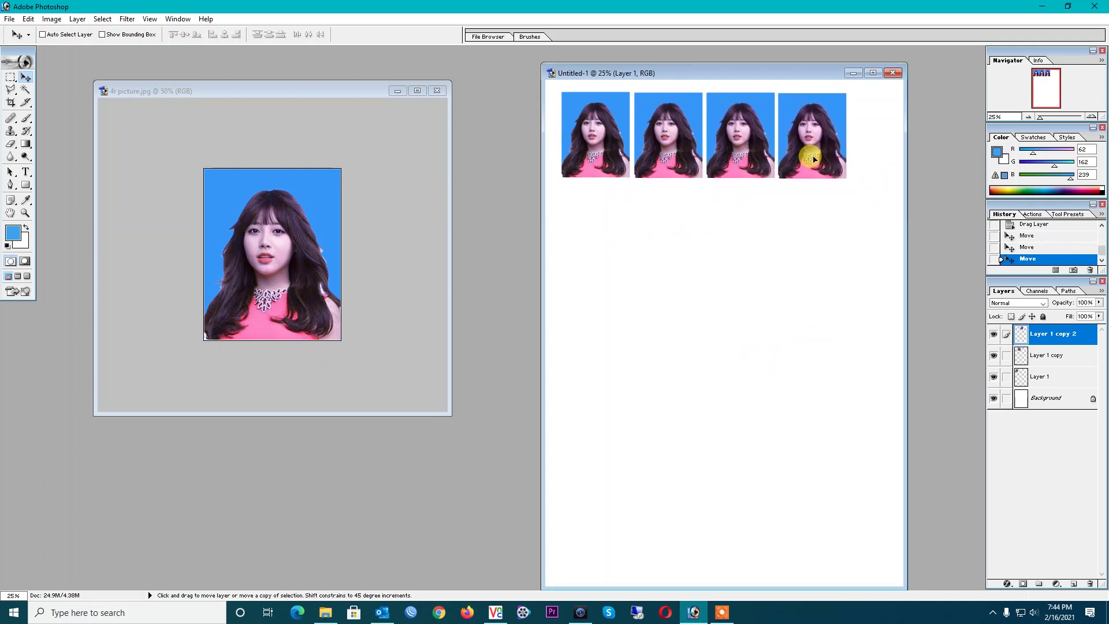
{"action": "mouse_move", "coordinate": [816, 158]}
{"action": "left_mouse_down"}
{"action": "mouse_move", "coordinate": [868, 157]}
{"action": "mouse_move", "coordinate": [597, 250]}
{"action": "mouse_move", "coordinate": [820, 244]}
{"action": "mouse_move", "coordinate": [605, 344]}
{"action": "mouse_move", "coordinate": [838, 339]}
{"action": "left_mouse_up"}
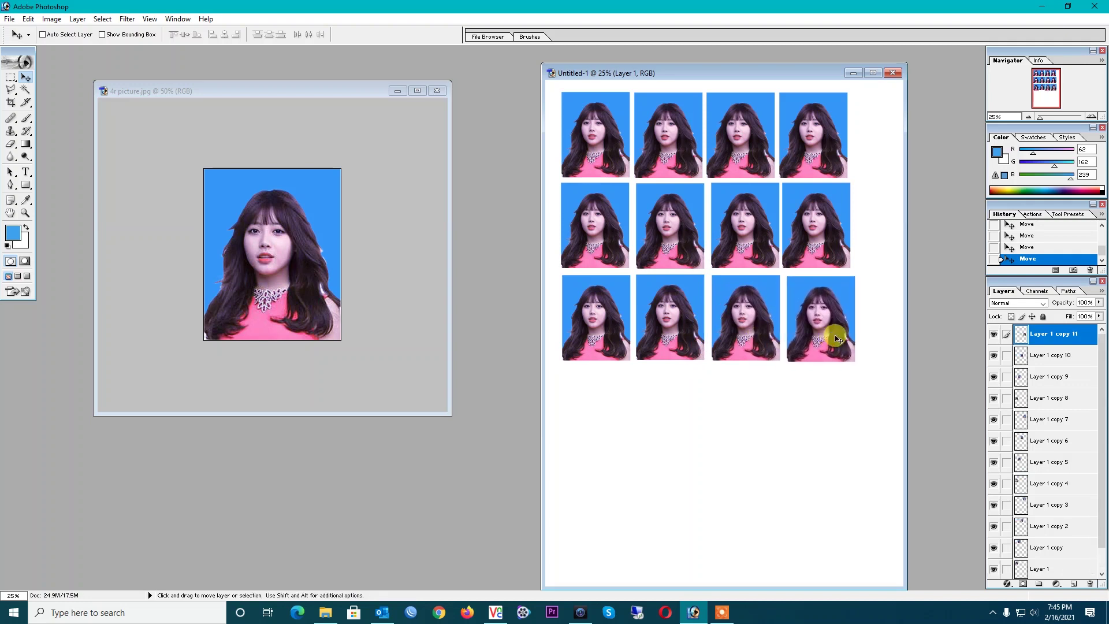
Nudge the last photo into alignment and Alt-drag a copy to start a new row.
{"action": "key", "text": "shift+Left"}
{"action": "key", "text": "shift+Up"}
{"action": "key", "text": "shift+Left"}
{"action": "mouse_move", "coordinate": [817, 340]}
{"action": "left_mouse_down"}
{"action": "mouse_move", "coordinate": [595, 430]}
{"action": "mouse_move", "coordinate": [814, 437]}
{"action": "left_mouse_up"}
Select Layer 1 copy 14 and nudge the bottom-row photos into alignment.
{"action": "right_click", "coordinate": [747, 425]}
{"action": "left_click", "coordinate": [761, 433]}
{"action": "key", "text": "Up"}
{"action": "key", "text": "Left"}
{"action": "key", "text": "Up"}
Move Layer 1 copy 15 to the bottom-left slot and copy it into the fourth slot.
{"action": "right_click", "coordinate": [832, 410]}
{"action": "left_click", "coordinate": [846, 419]}
{"action": "mouse_move", "coordinate": [810, 418]}
{"action": "left_mouse_down"}
{"action": "mouse_move", "coordinate": [564, 483]}
{"action": "mouse_move", "coordinate": [570, 513]}
{"action": "mouse_move", "coordinate": [732, 502]}
{"action": "left_mouse_up"}
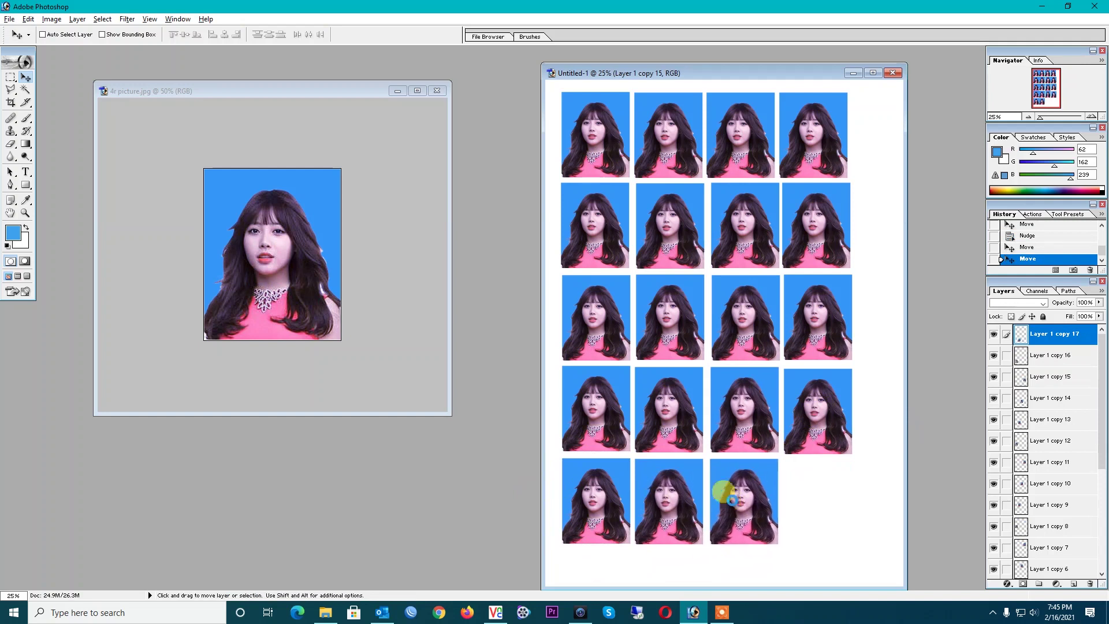
{"action": "left_click_drag", "start_coordinate": [732, 503], "coordinate": [808, 502]}
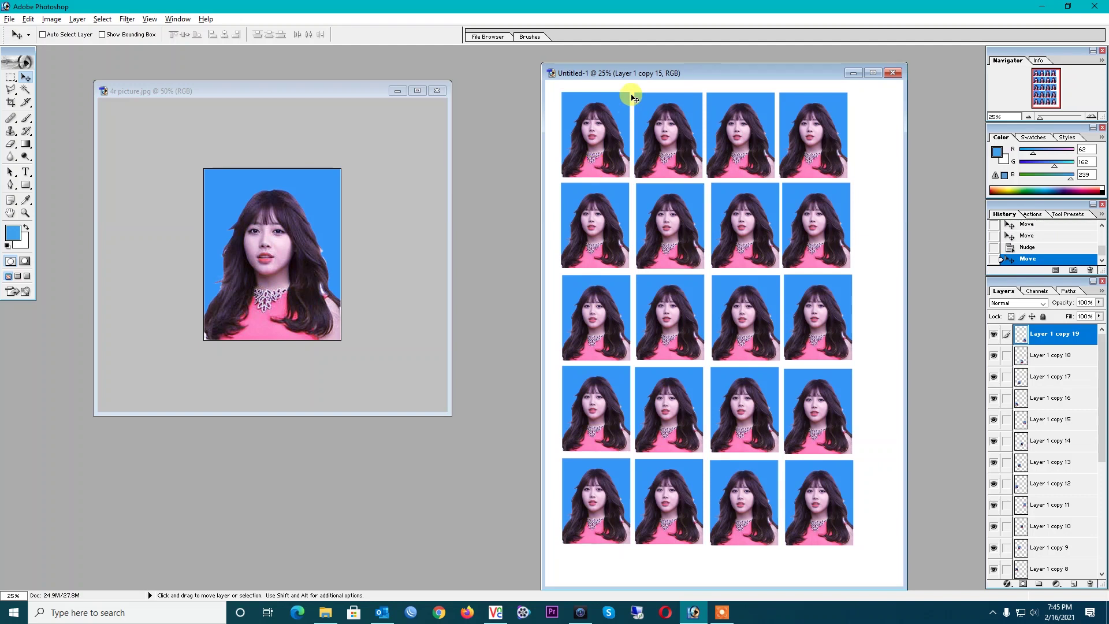
Zoom the photo sheet, maximize its window to view the whole page, then restore it.
{"action": "key", "text": "ctrl+space"}
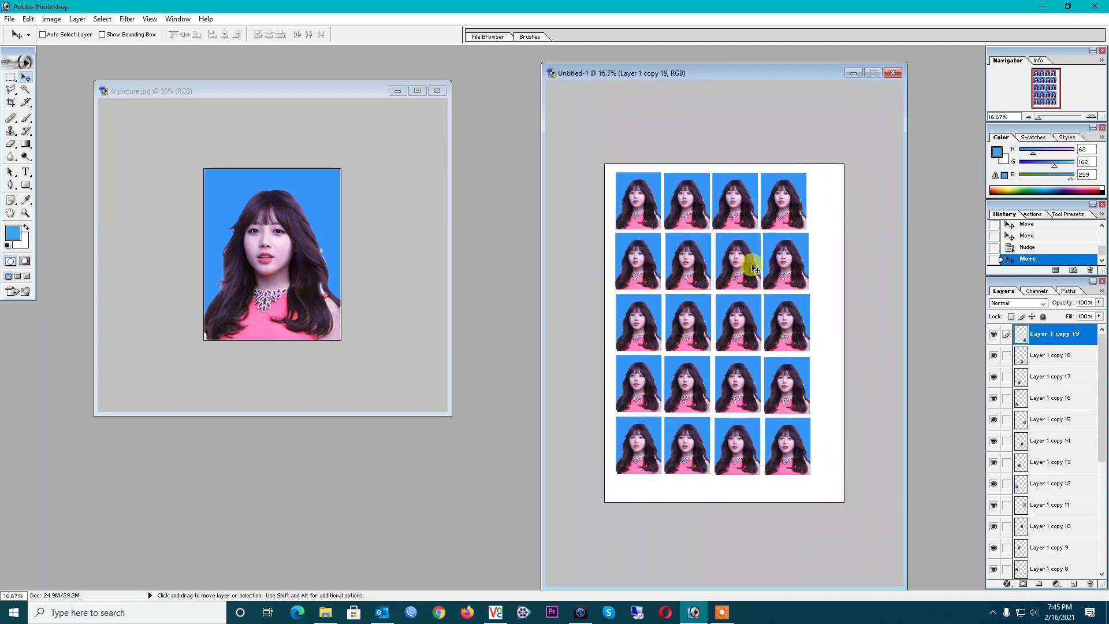
{"action": "left_click", "coordinate": [751, 266]}
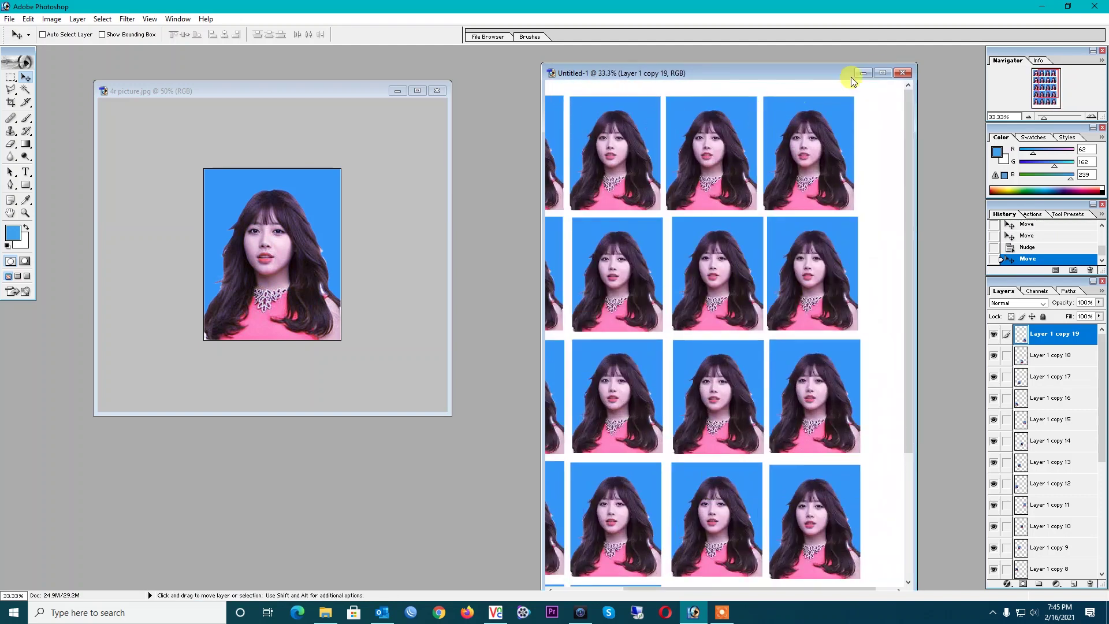
{"action": "left_click", "coordinate": [873, 72]}
{"action": "key", "text": "ctrl+minus"}
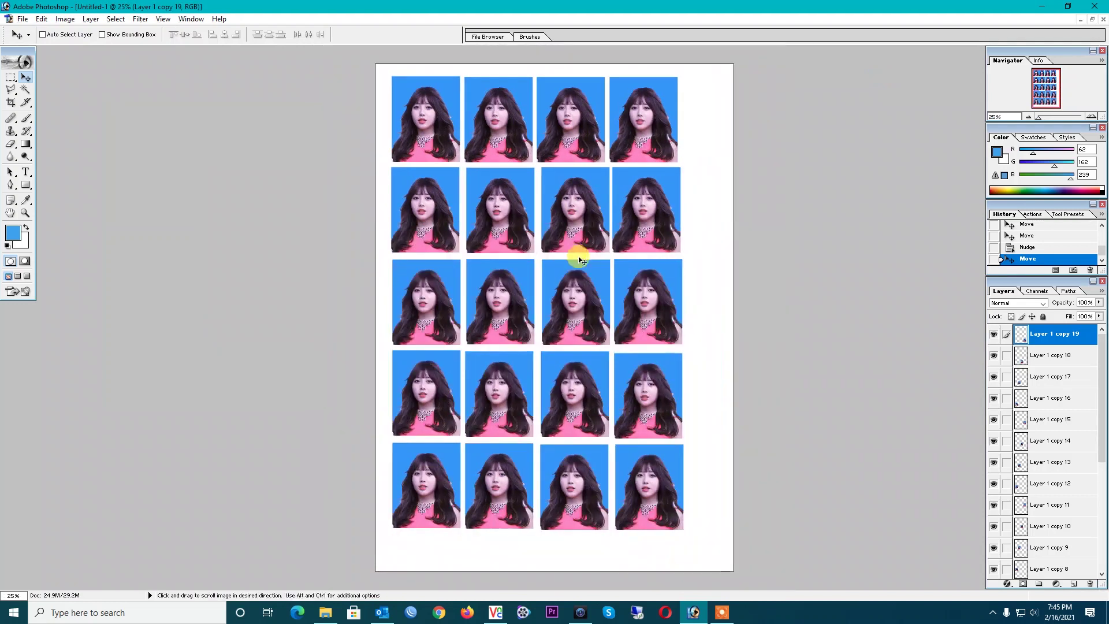
{"action": "left_click", "coordinate": [1092, 19]}
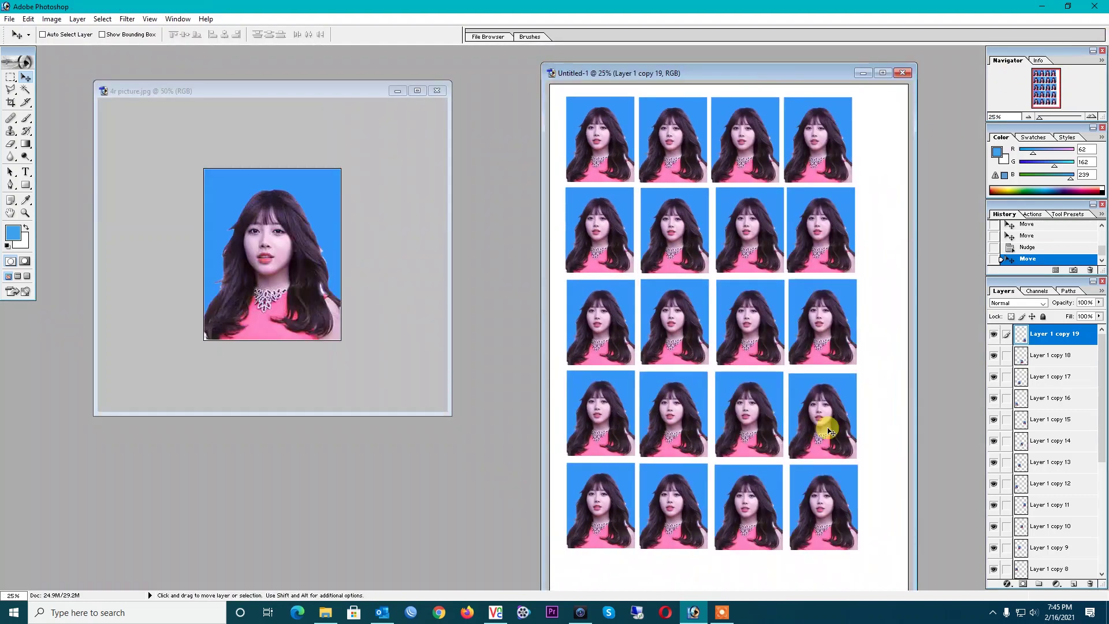
Widen the sheet window and move the 4r picture window down and left.
{"action": "left_click_drag", "start_coordinate": [543, 301], "coordinate": [488, 296]}
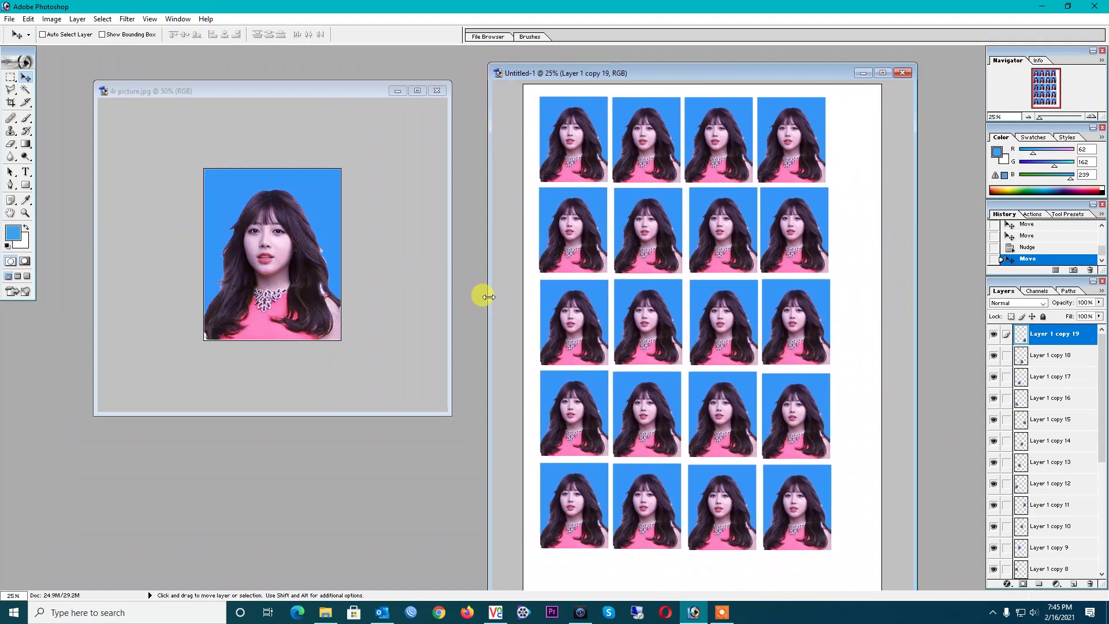
{"action": "left_click", "coordinate": [186, 121]}
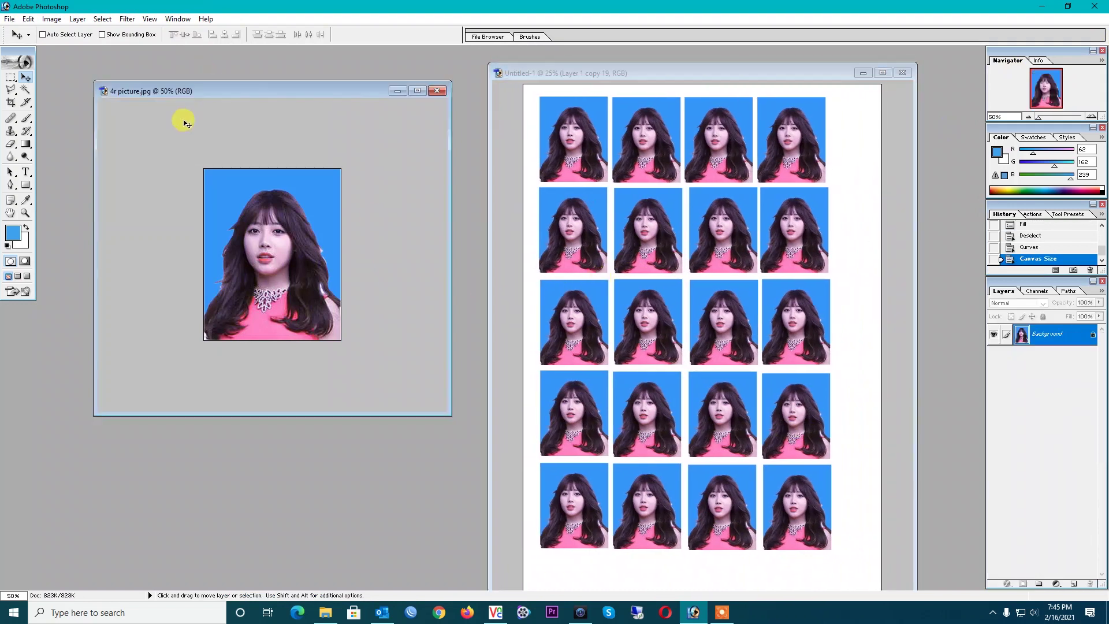
{"action": "left_click_drag", "start_coordinate": [185, 92], "coordinate": [154, 152]}
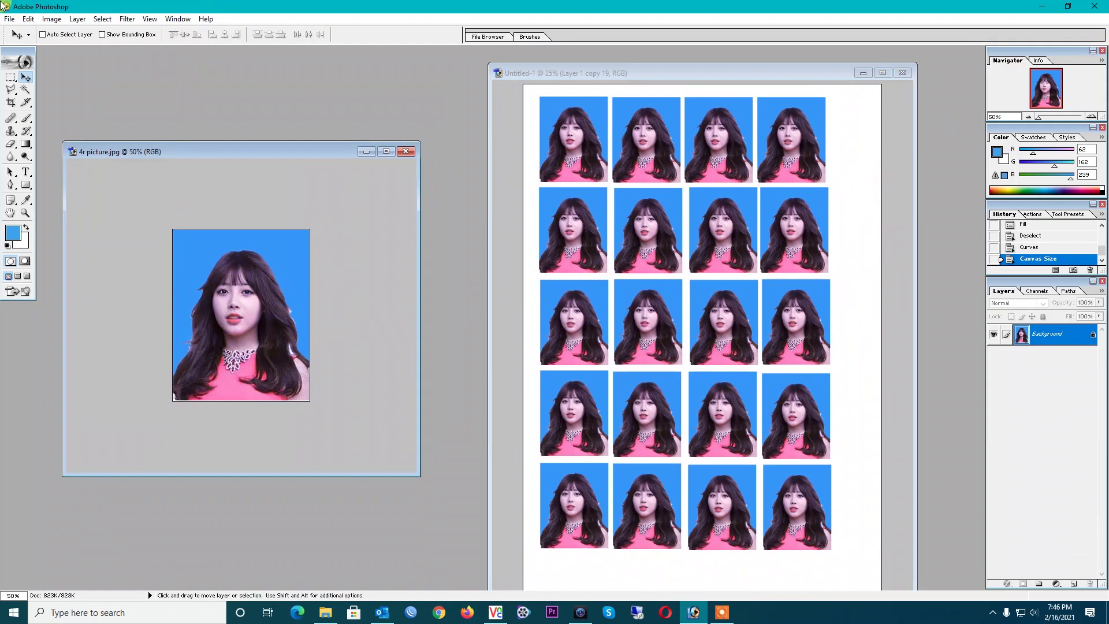
Cancel an accidental Save As of the single photo and make the photo sheet active.
{"action": "left_click", "coordinate": [9, 18]}
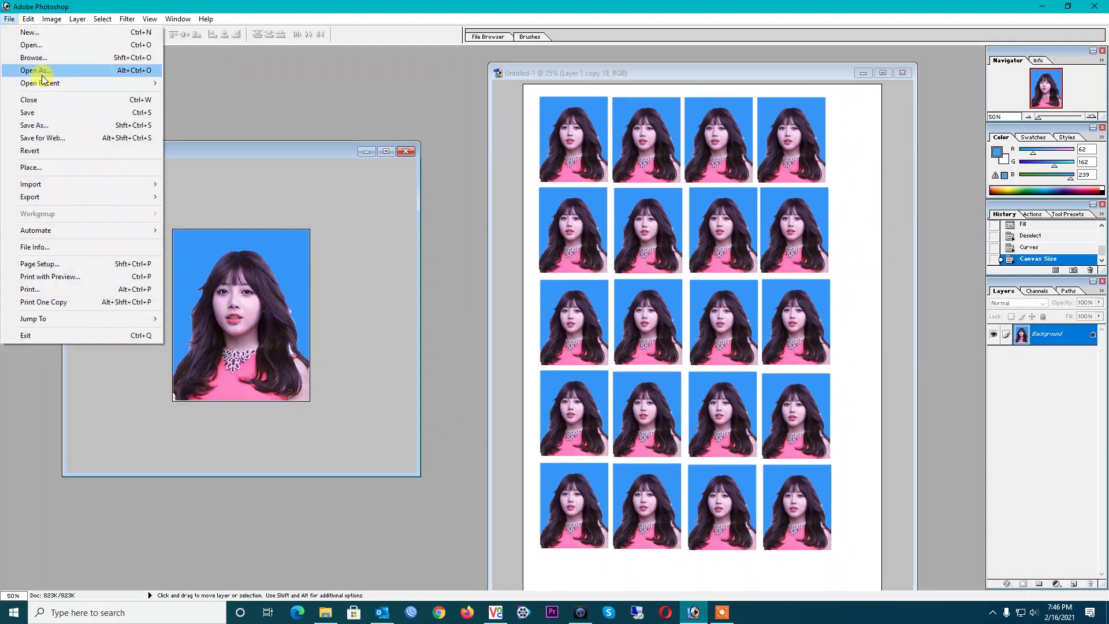
{"action": "left_click", "coordinate": [41, 125]}
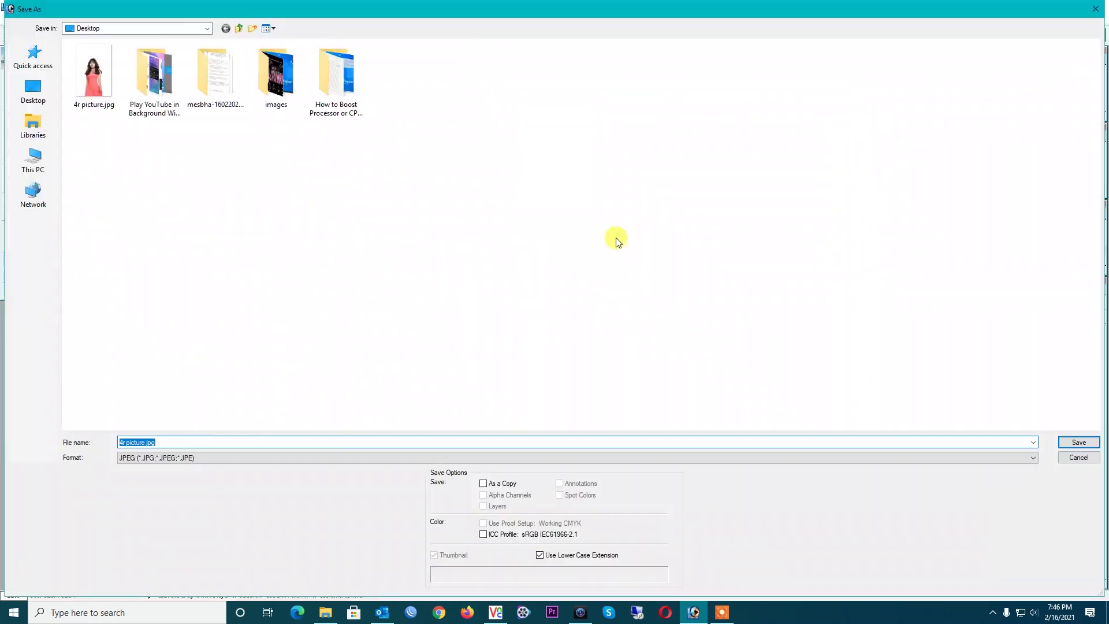
{"action": "left_click", "coordinate": [34, 96]}
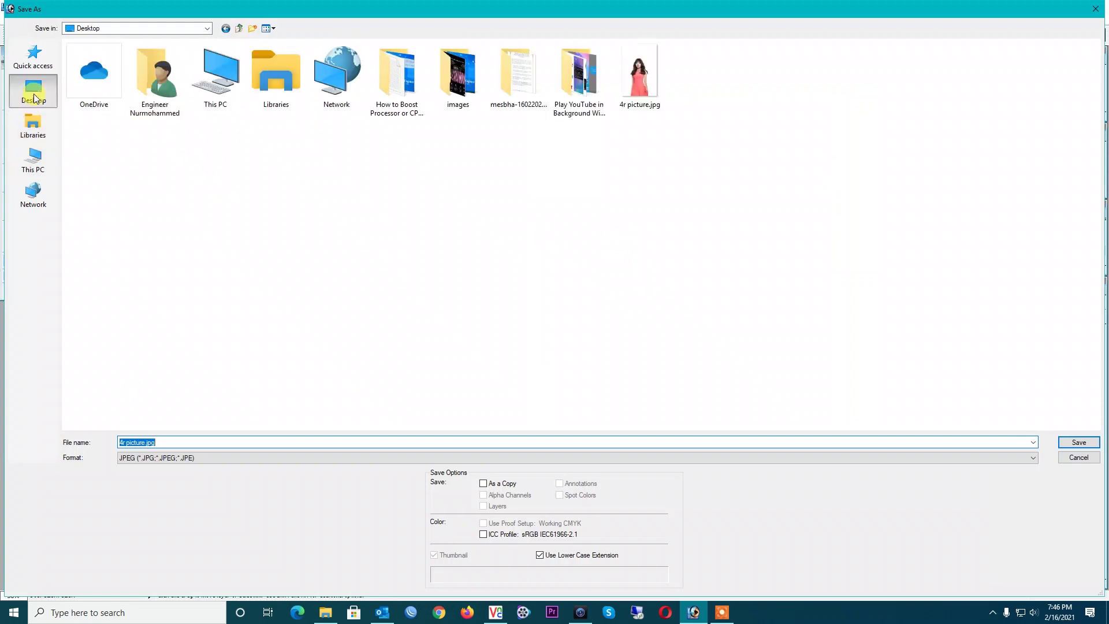
{"action": "left_click", "coordinate": [1078, 457]}
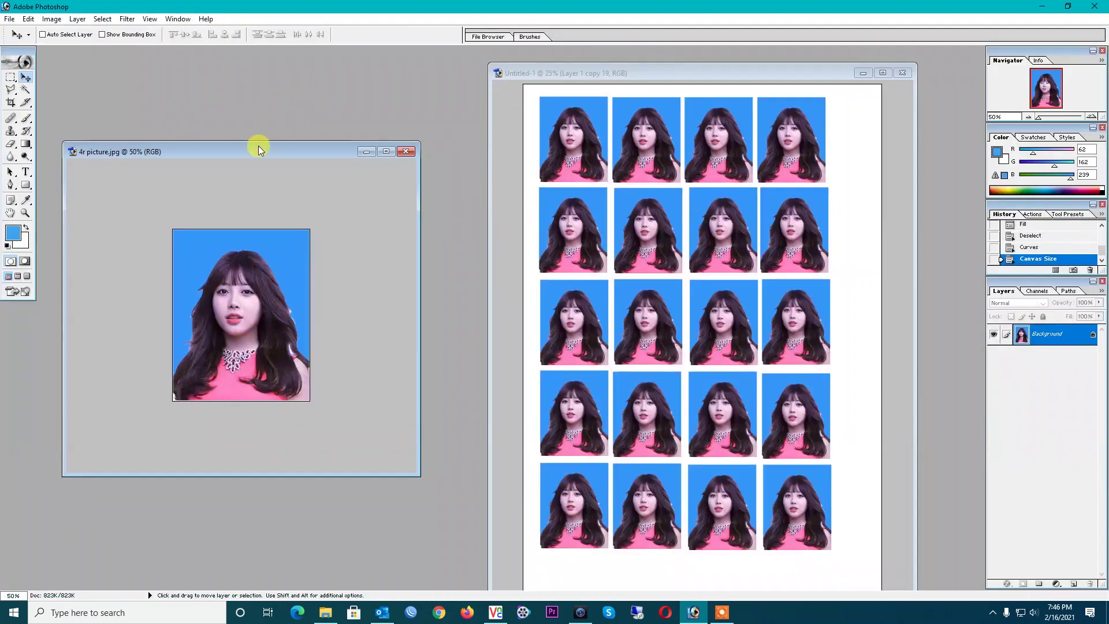
{"action": "left_click", "coordinate": [599, 69]}
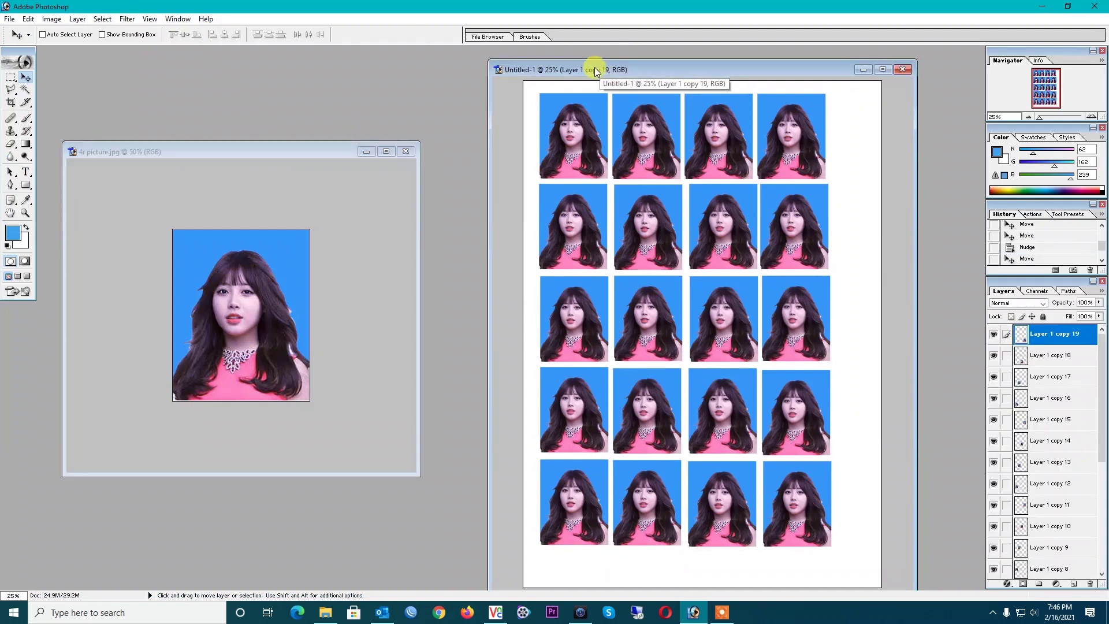
{"action": "left_click_drag", "start_coordinate": [594, 70], "coordinate": [593, 69]}
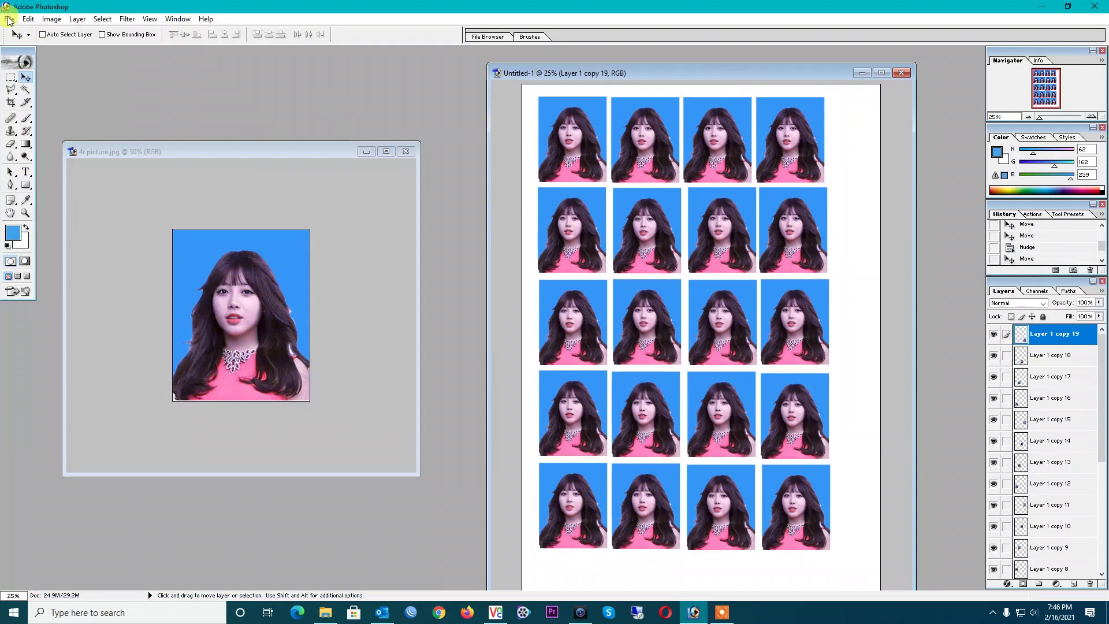
Save the sheet to the Desktop as JPEG 'A4 for Print' at maximum quality 12.
{"action": "left_click", "coordinate": [9, 19]}
{"action": "left_click", "coordinate": [57, 125]}
{"action": "left_click", "coordinate": [35, 93]}
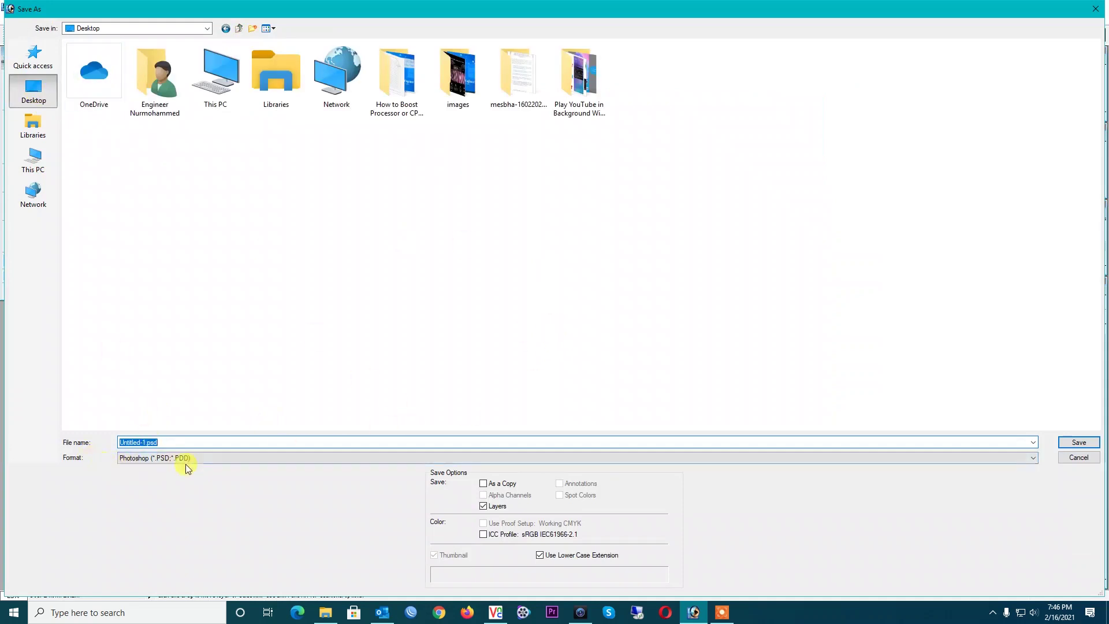
{"action": "left_click", "coordinate": [206, 456]}
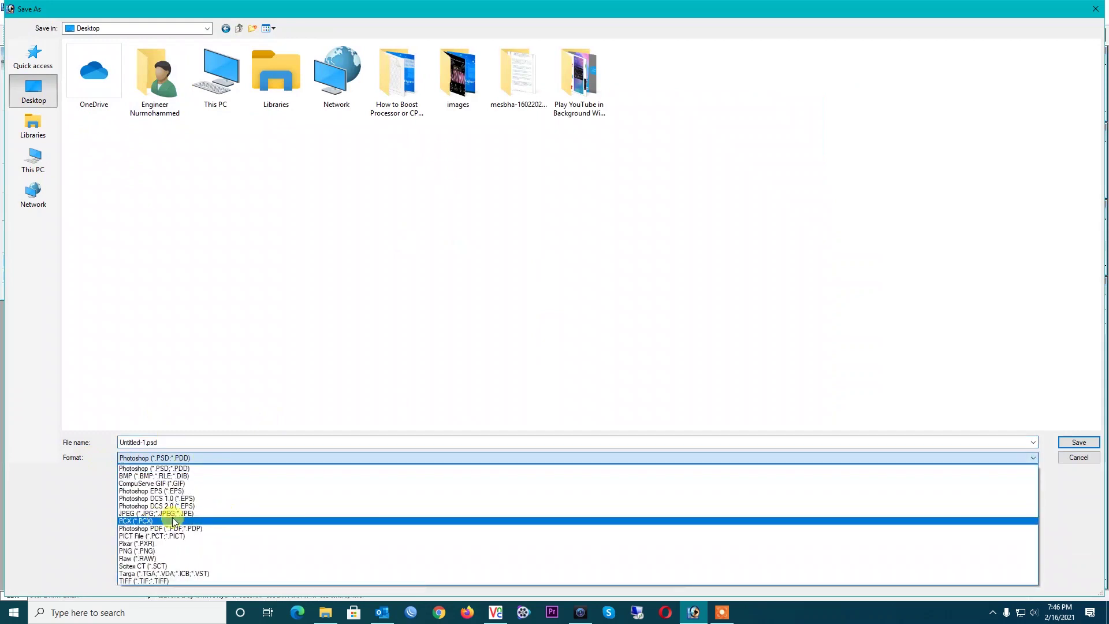
{"action": "left_click", "coordinate": [194, 513]}
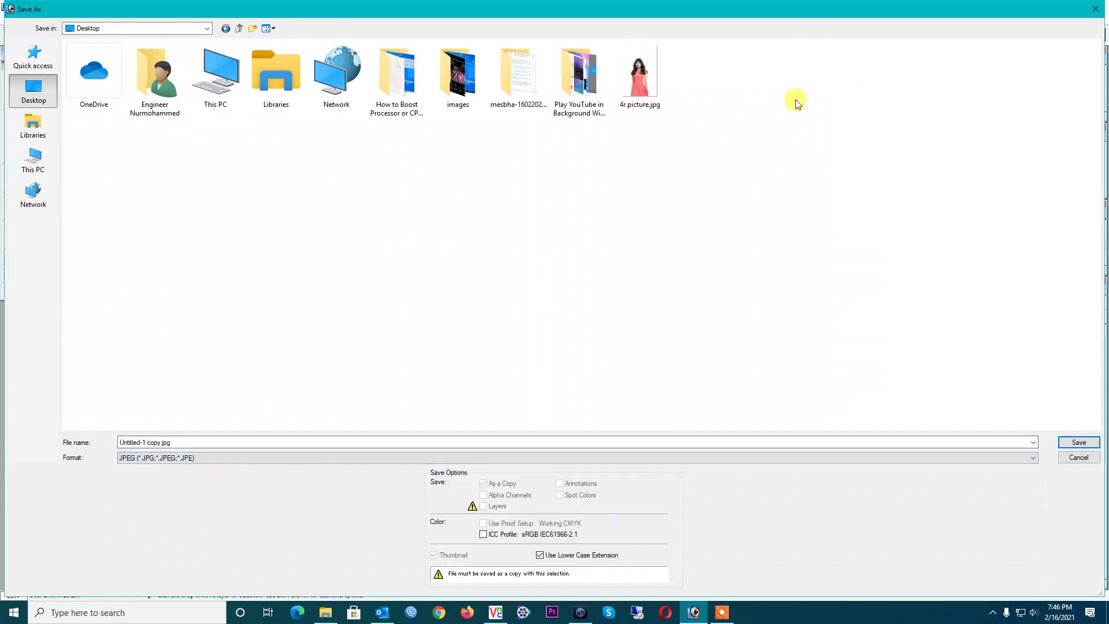
{"action": "double_click", "coordinate": [217, 440]}
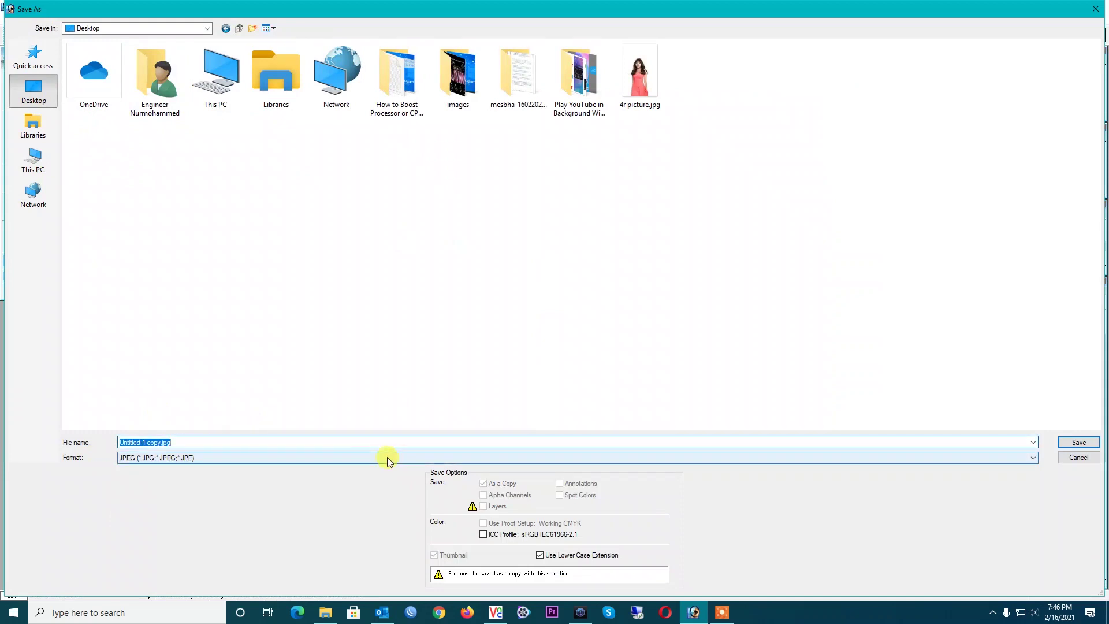
{"action": "type", "text": "A4 for Print"}
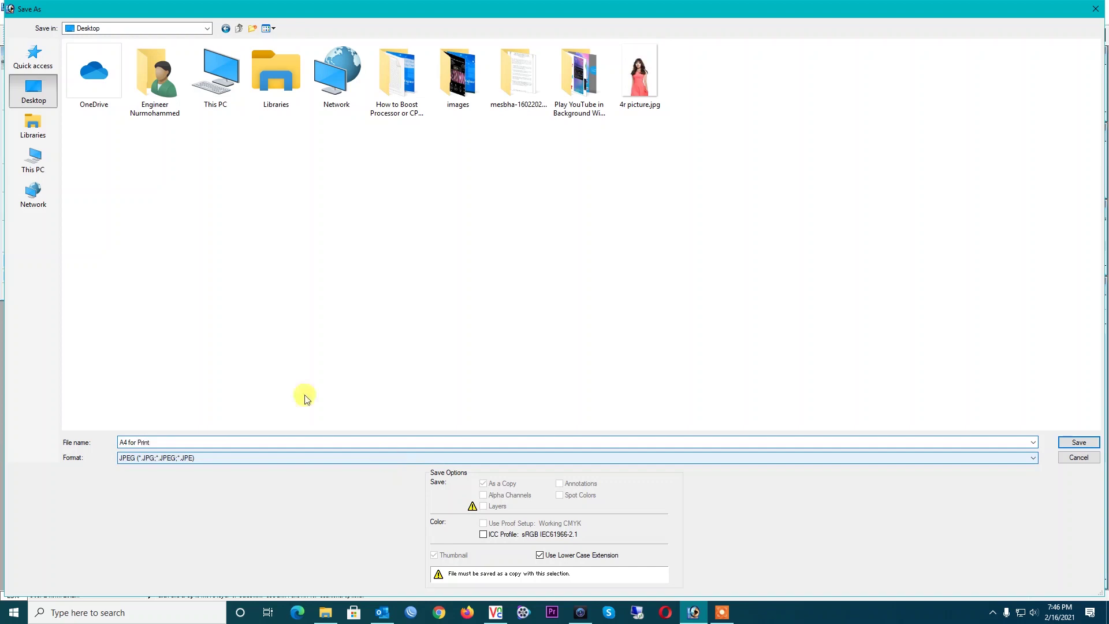
{"action": "left_click", "coordinate": [1065, 442]}
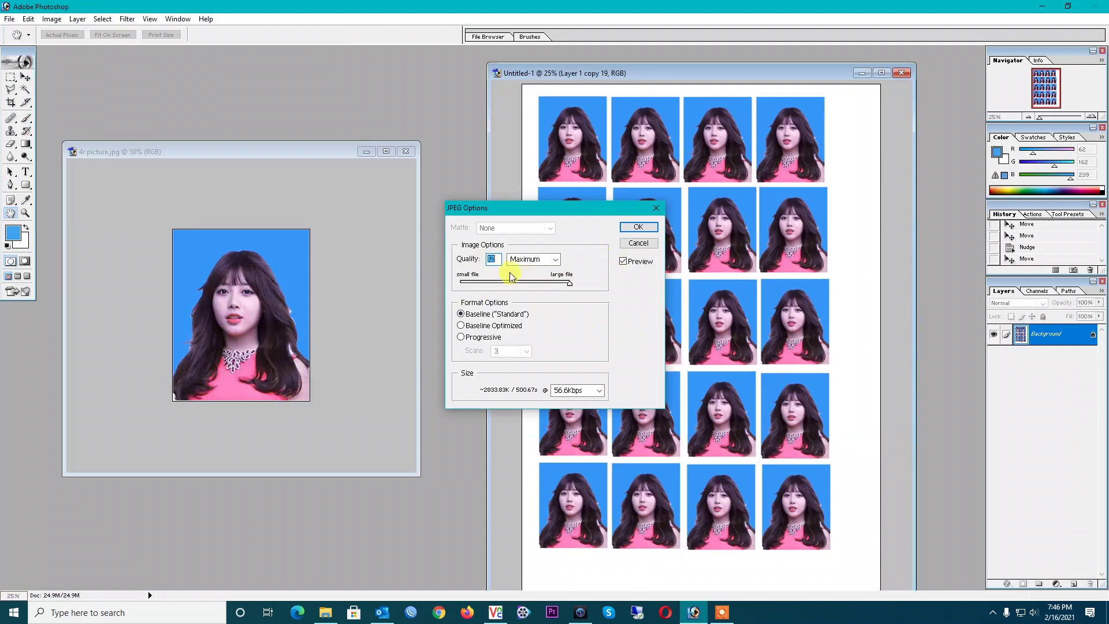
{"action": "mouse_move", "coordinate": [526, 283]}
{"action": "left_mouse_down"}
{"action": "mouse_move", "coordinate": [495, 280]}
{"action": "mouse_move", "coordinate": [581, 283]}
{"action": "left_mouse_up"}
{"action": "left_click", "coordinate": [636, 230]}
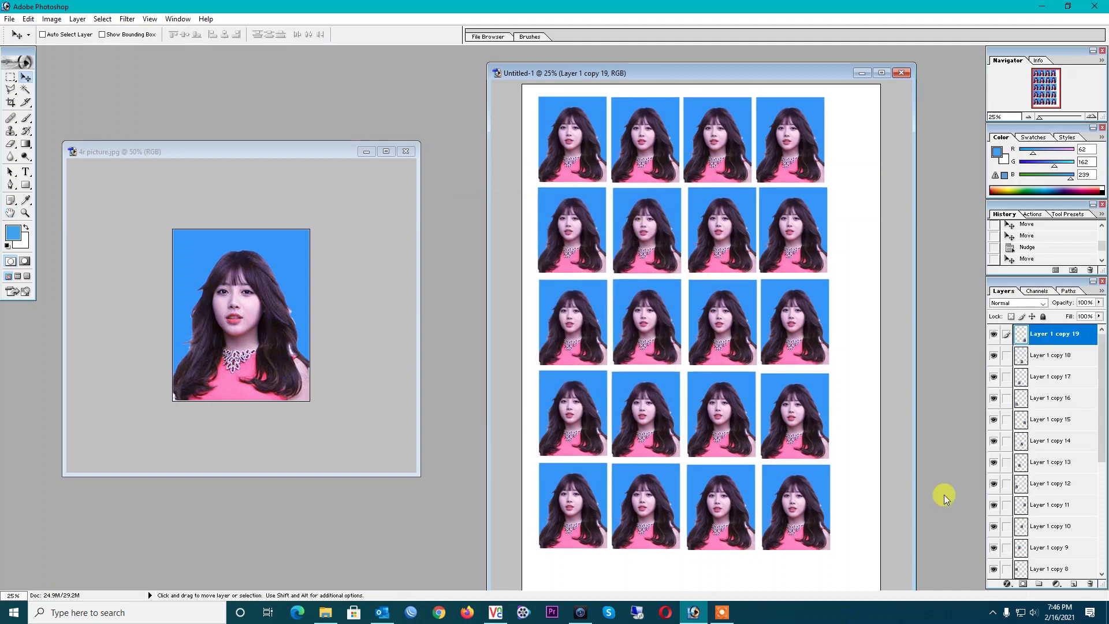
Show the desktop and open A4 for Print.jpg in Windows Photos.
{"action": "right_click", "coordinate": [871, 616]}
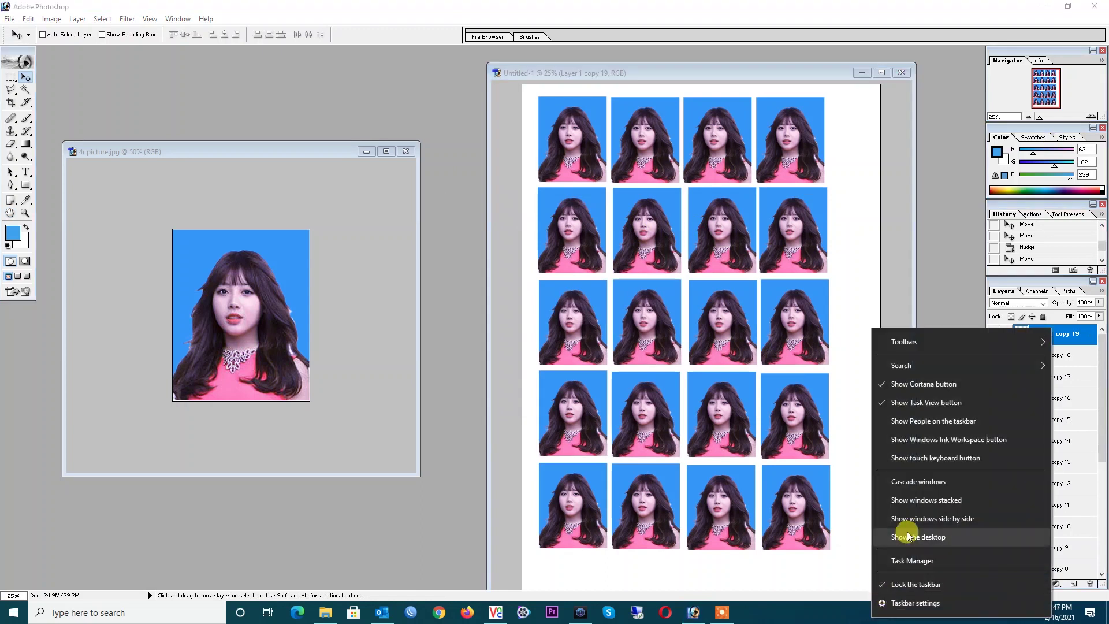
{"action": "left_click", "coordinate": [907, 535]}
{"action": "left_click", "coordinate": [295, 440]}
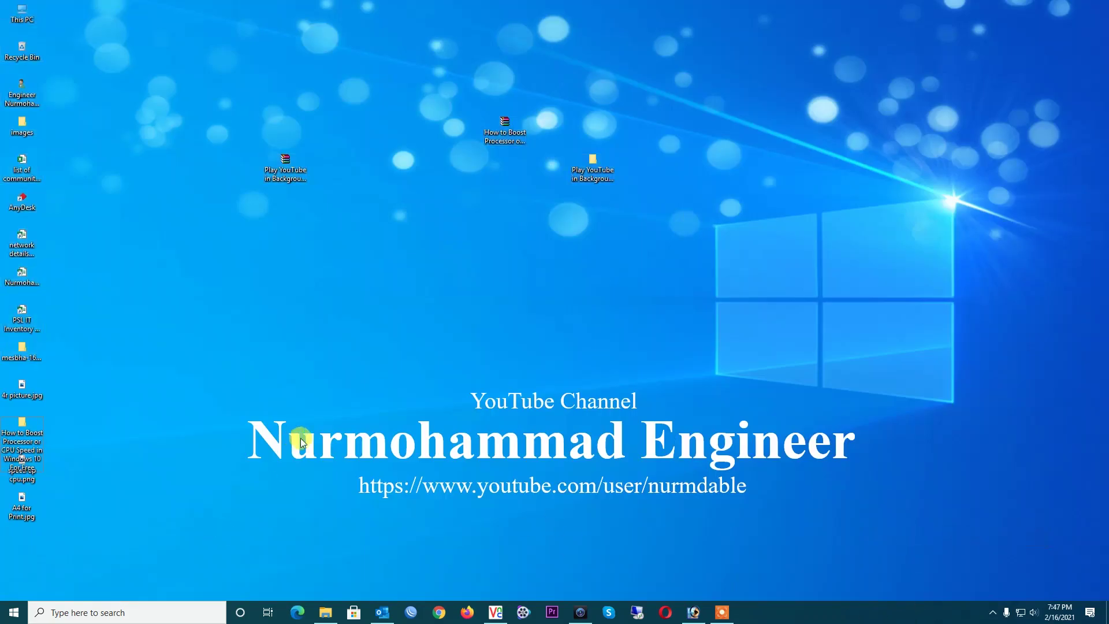
{"action": "double_click", "coordinate": [21, 505]}
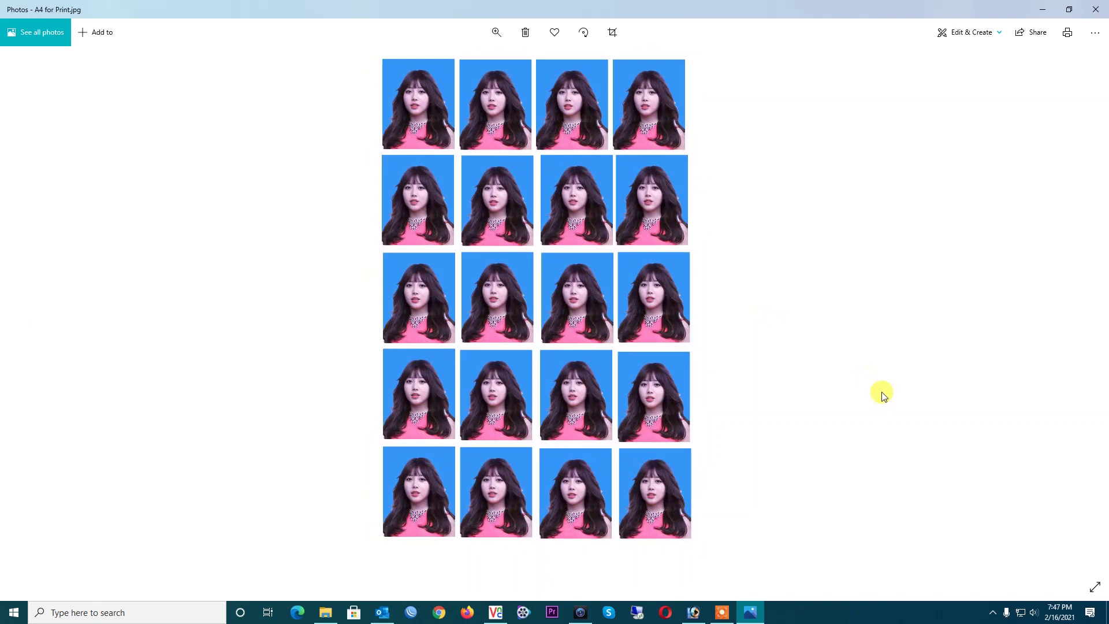
Close the Photos viewer and bring the Photoshop window back.
{"action": "left_click", "coordinate": [1104, 8]}
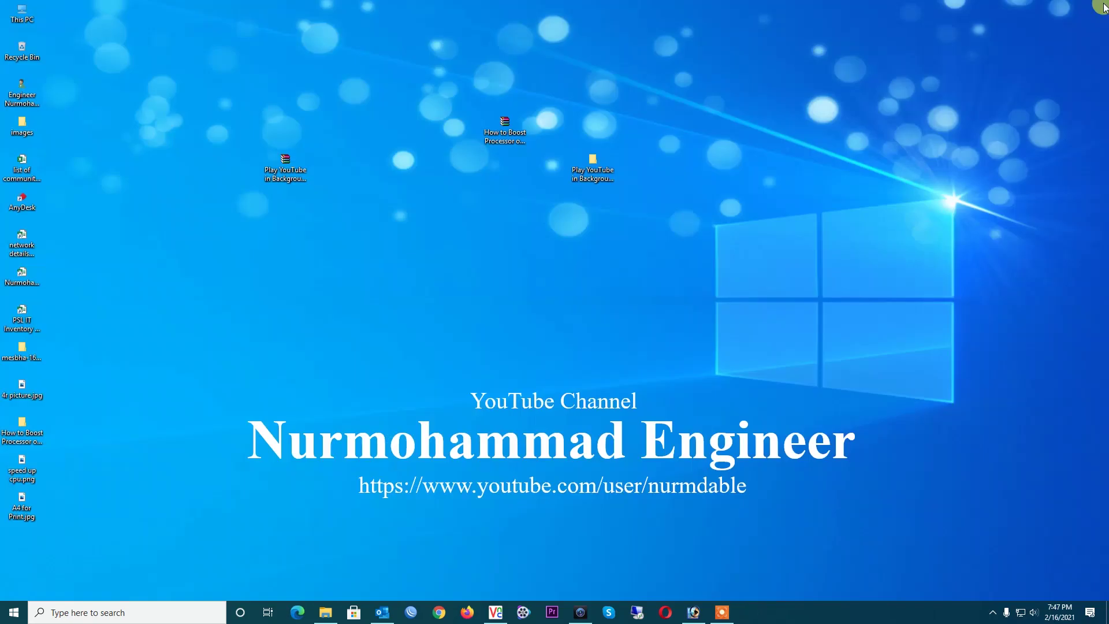
{"action": "left_click", "coordinate": [694, 612]}
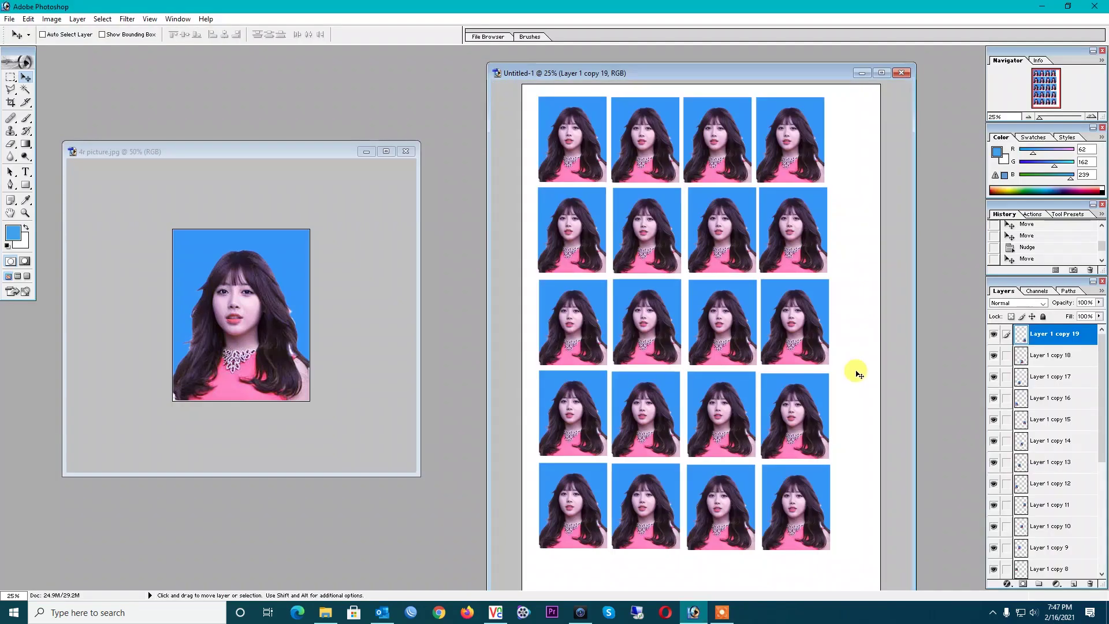